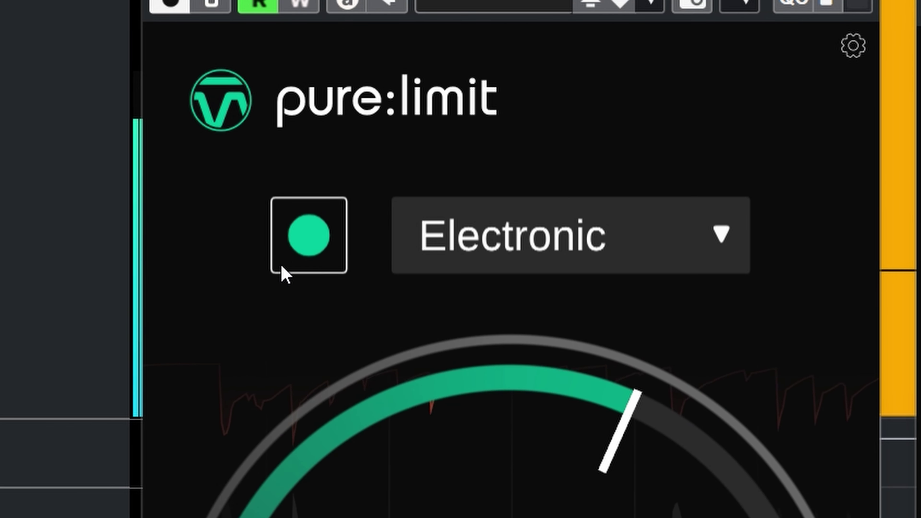
Bypass pure:limit with its power button to hear the signal without it.
left_click(282, 267)
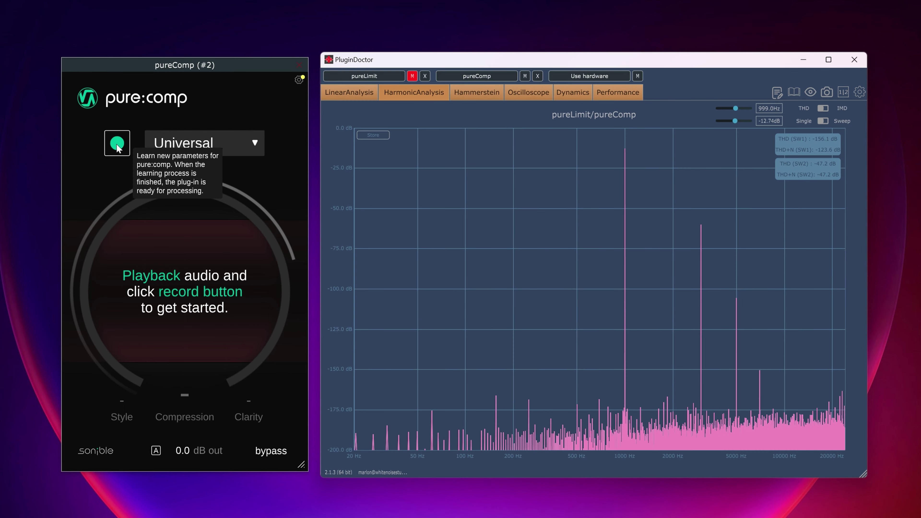
Let pureComp learn from PluginDoctor's test tone: clean style, compression 0, clarity 30.
left_click(117, 146)
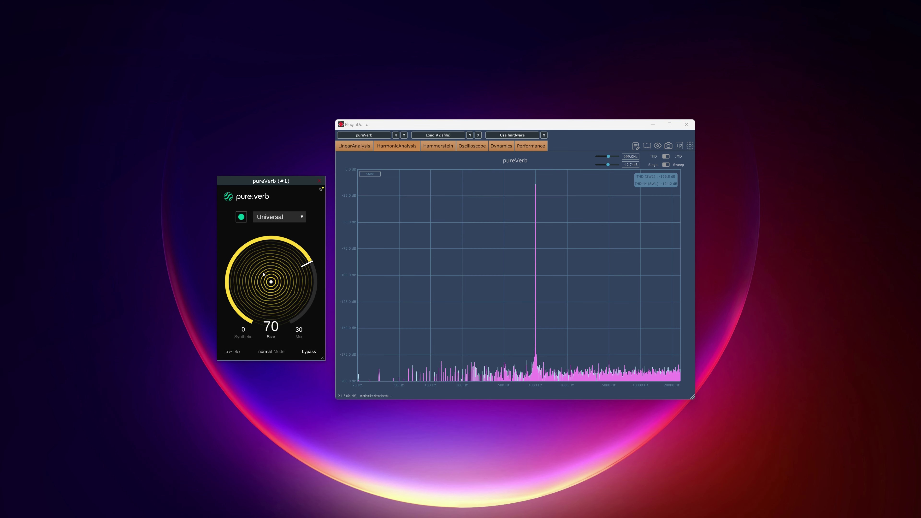
left_click_drag(253, 291, 252, 321)
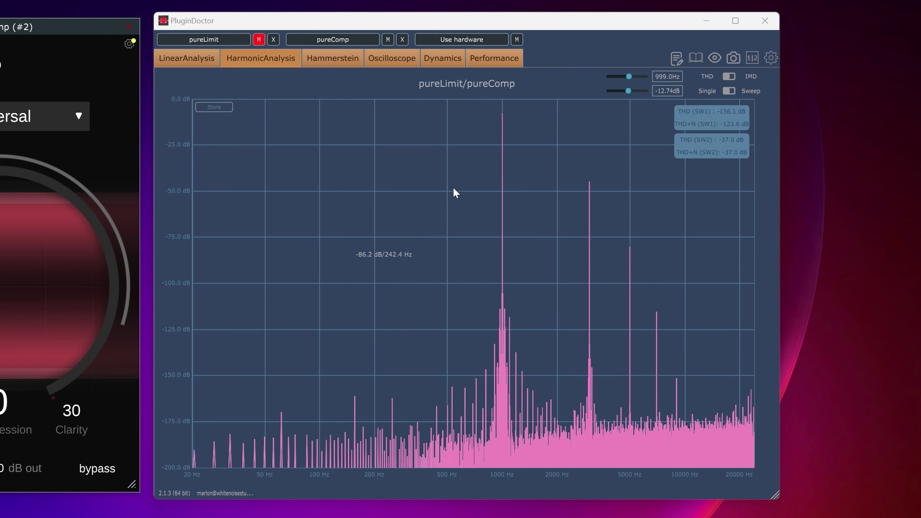
Set PluginDoctor's analysis sample rate to 384 kHz.
left_click(771, 58)
left_click(114, 91)
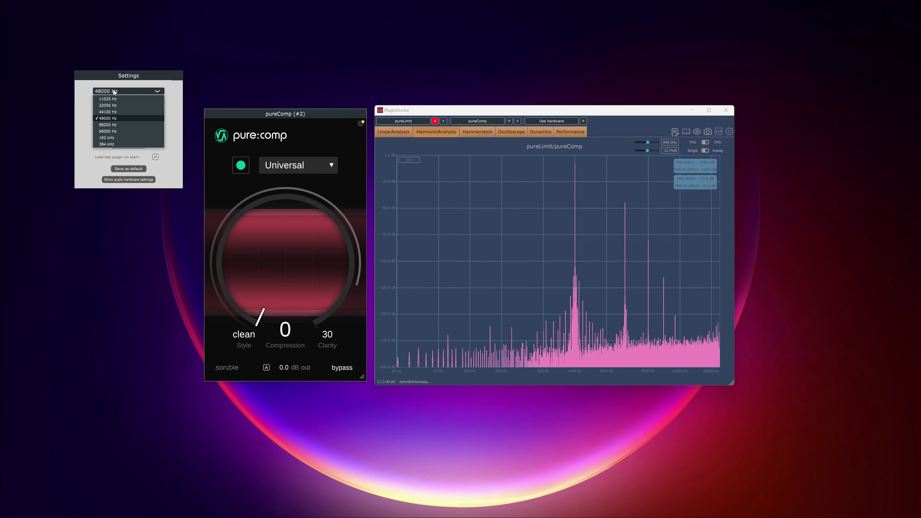
left_click(107, 144)
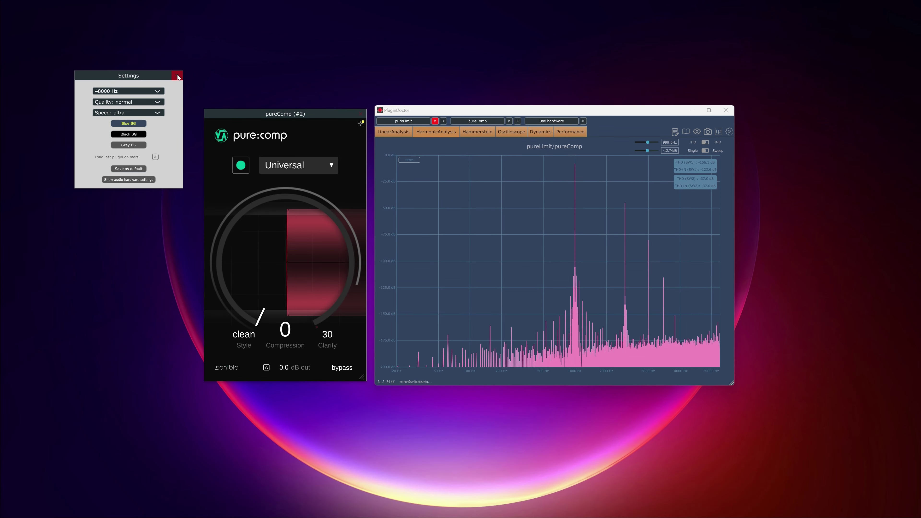
left_click(176, 75)
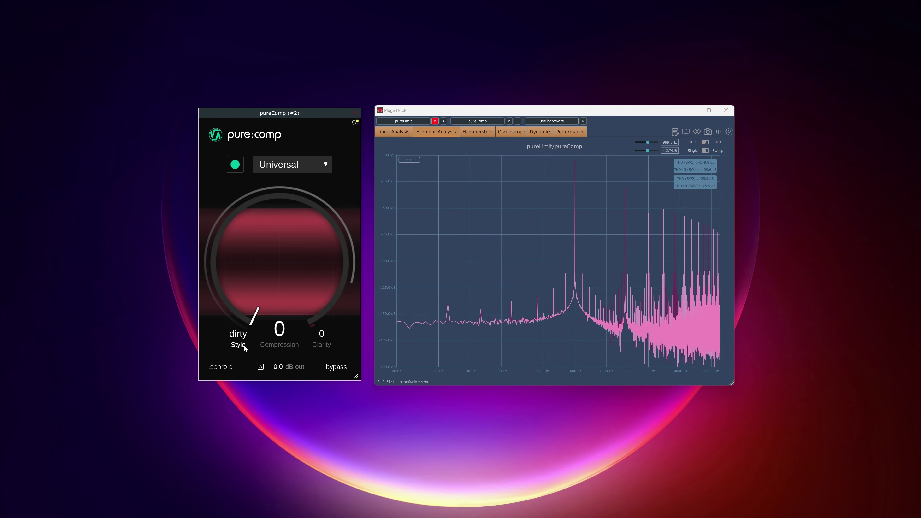
Cycle pureComp's Style through the other styles and back to clean.
left_click(244, 345)
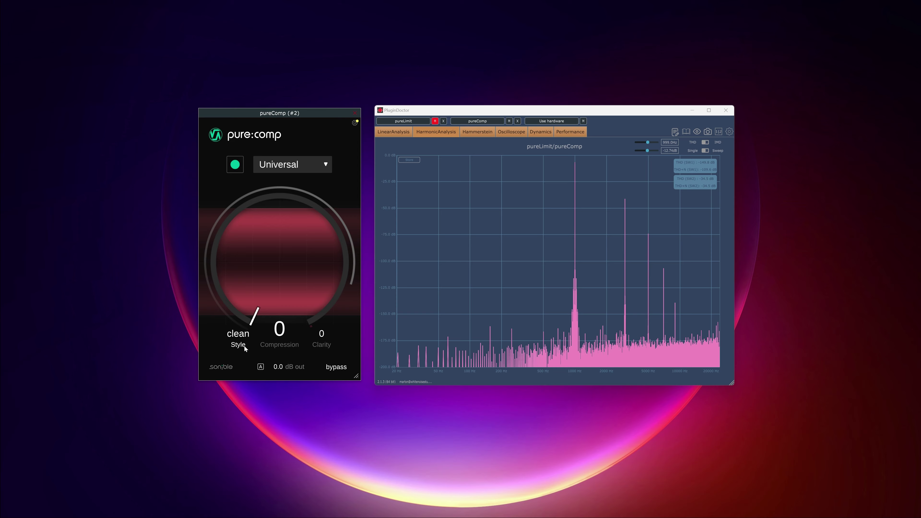
left_click(244, 345)
left_click(244, 346)
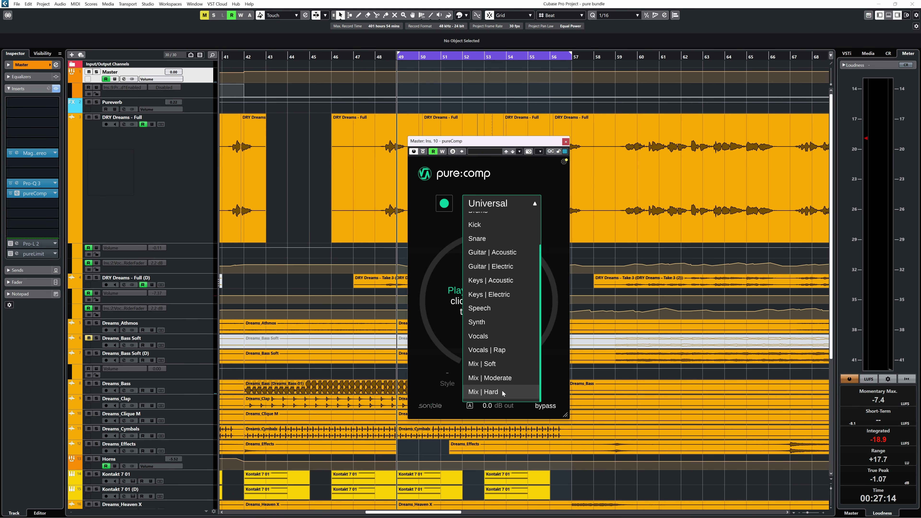
Put the Master's pureComp on the Mix | Hard profile and check its settings panel.
left_click(486, 392)
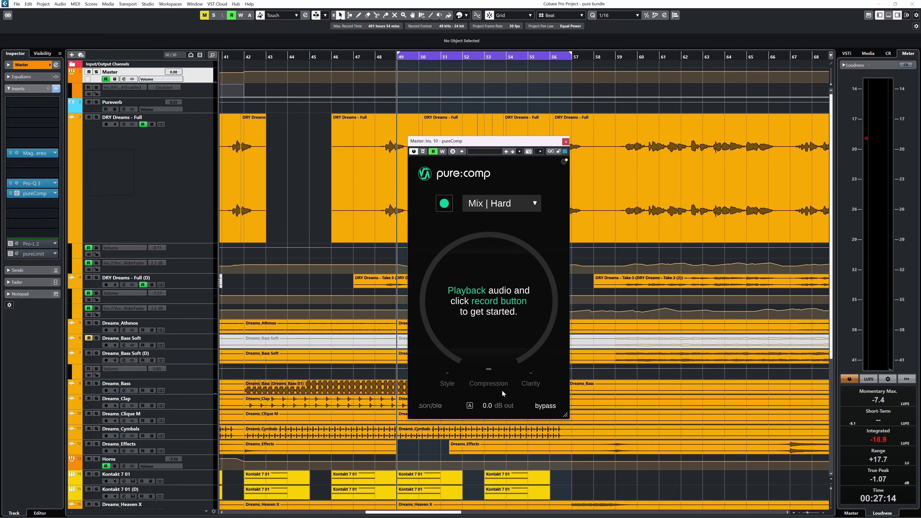
left_click(527, 210)
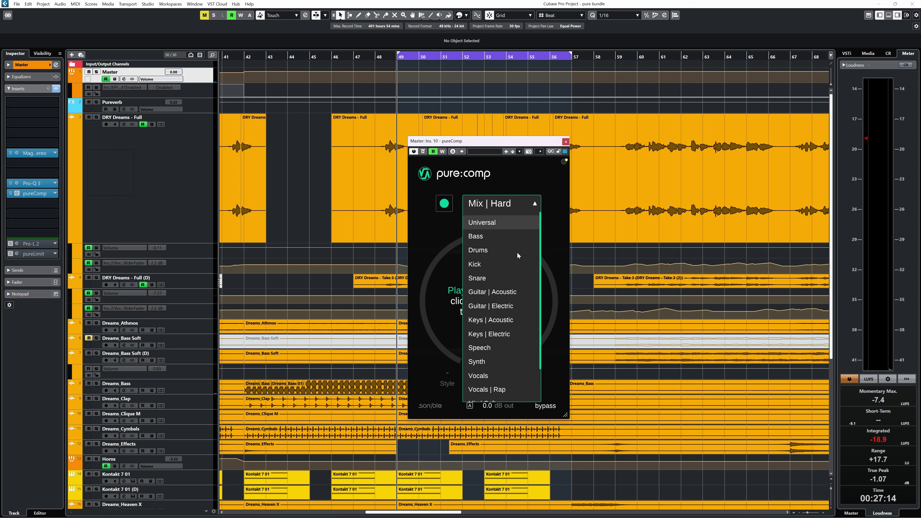
scroll(513, 390, "down", 2)
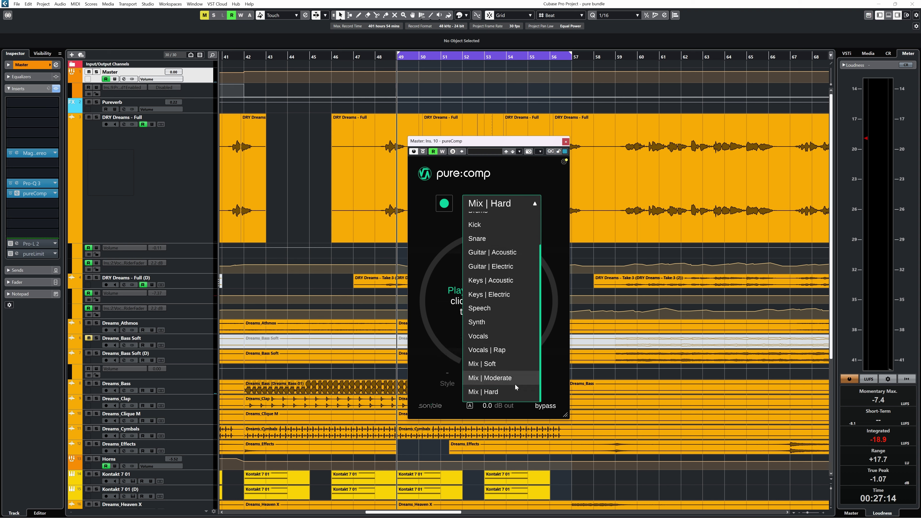
left_click(547, 259)
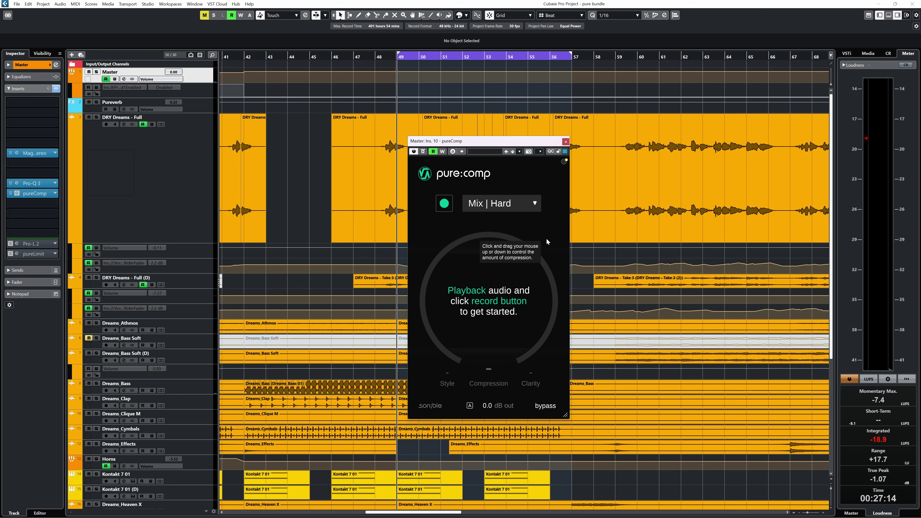
left_click(564, 161)
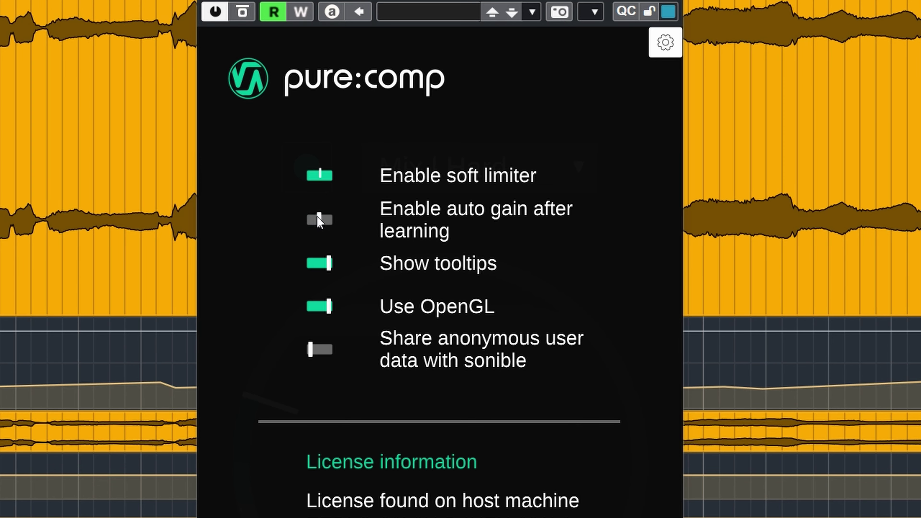
left_click(236, 226)
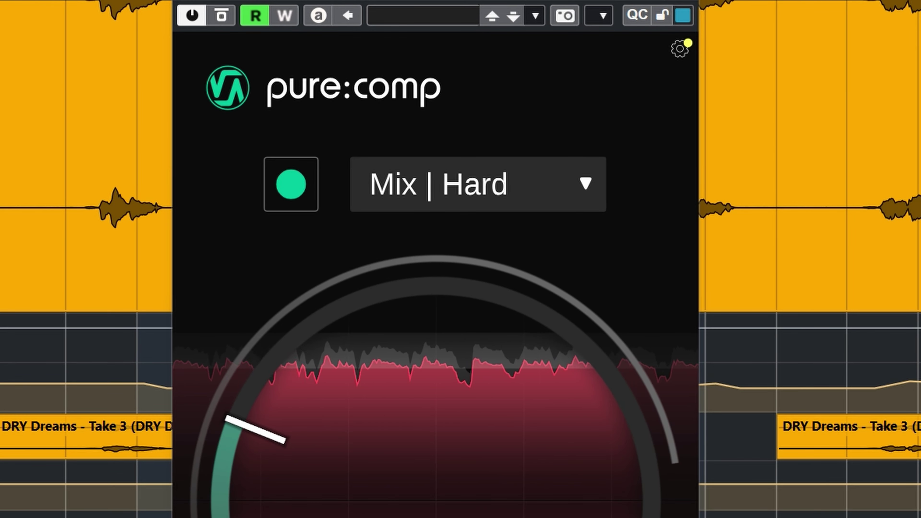
Try mixed and dirty styles while moving Compression from 28 to 45, 56, then 42.
left_click_drag(341, 517, 340, 507)
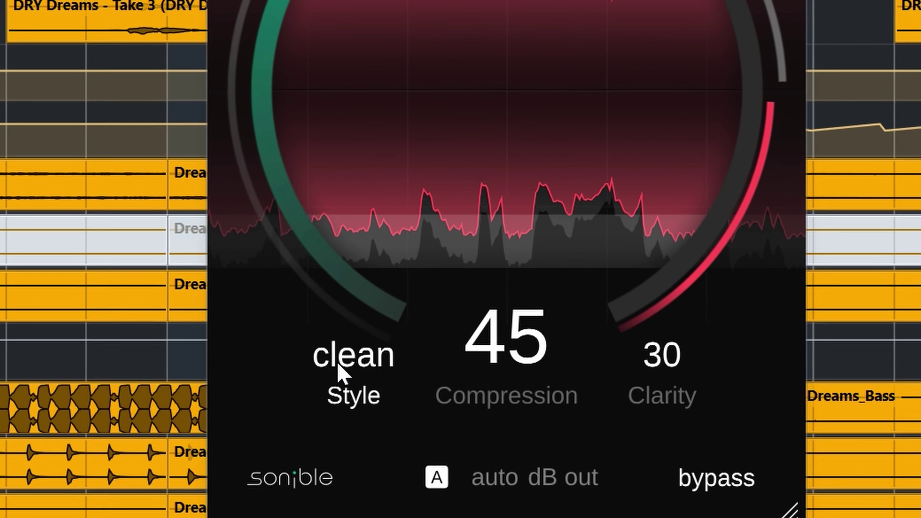
left_click(339, 363)
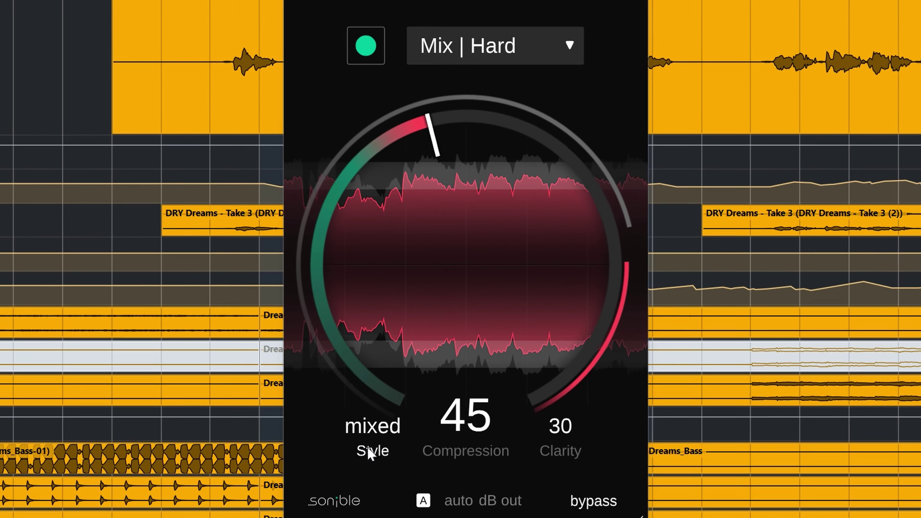
left_click(369, 453)
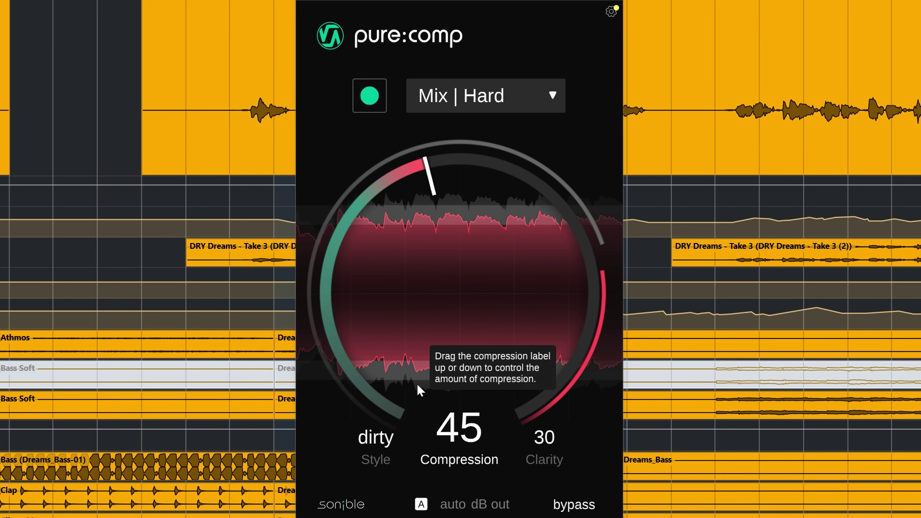
left_click_drag(418, 389, 441, 305)
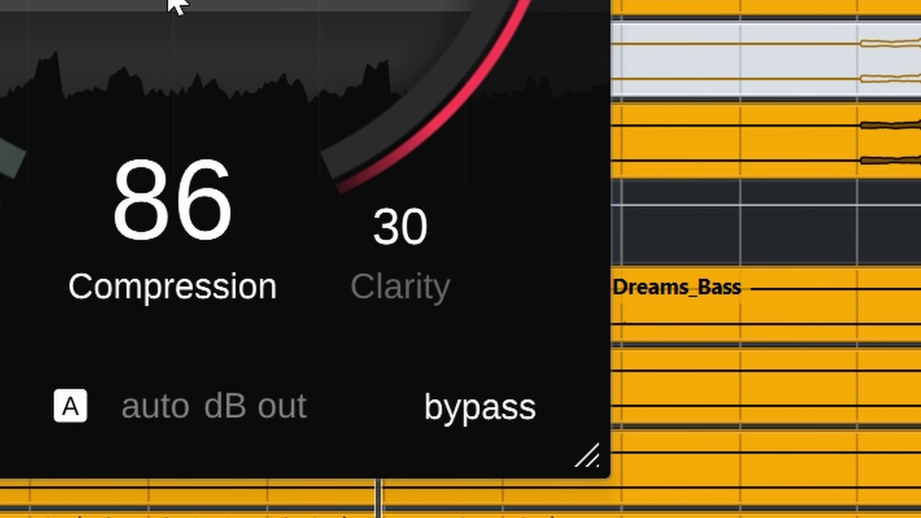
left_click_drag(166, 2, 190, 196)
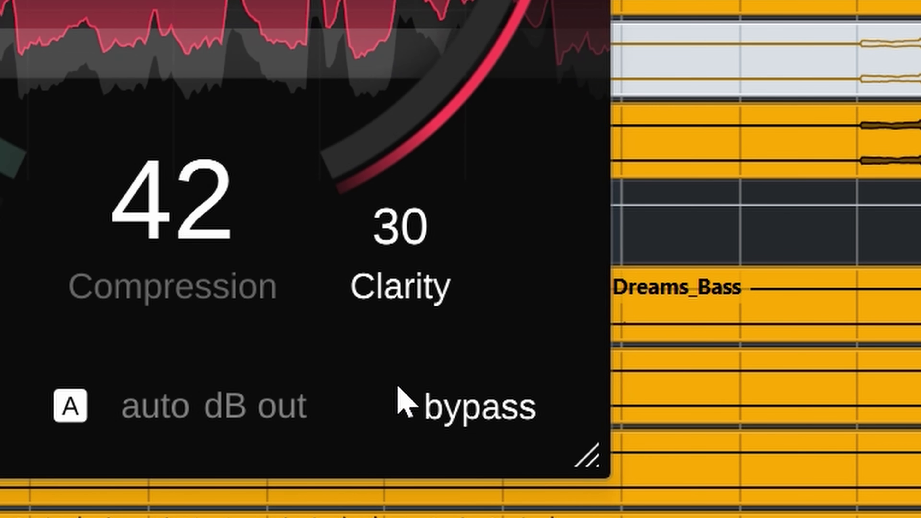
Sweep Clarity toward 100, set it to 0, then reset it to 30.
left_click_drag(435, 312, 438, 0)
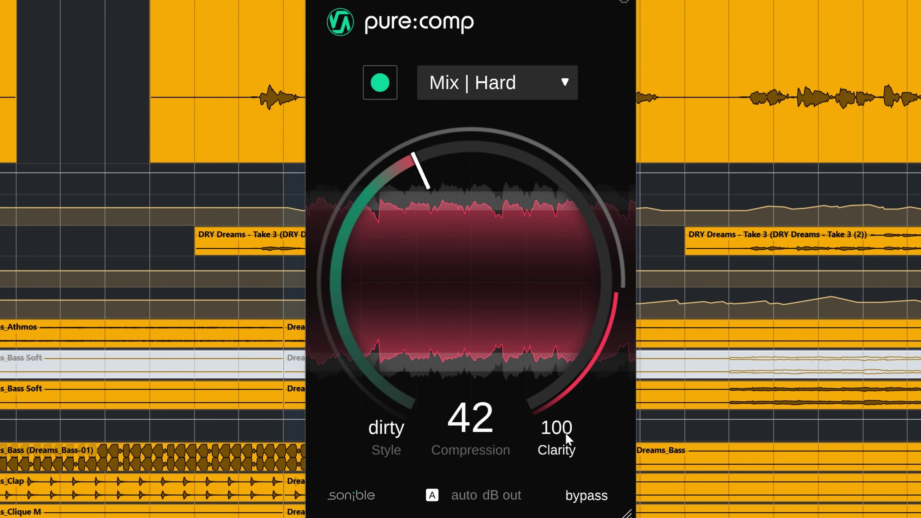
type("0")
key("Return")
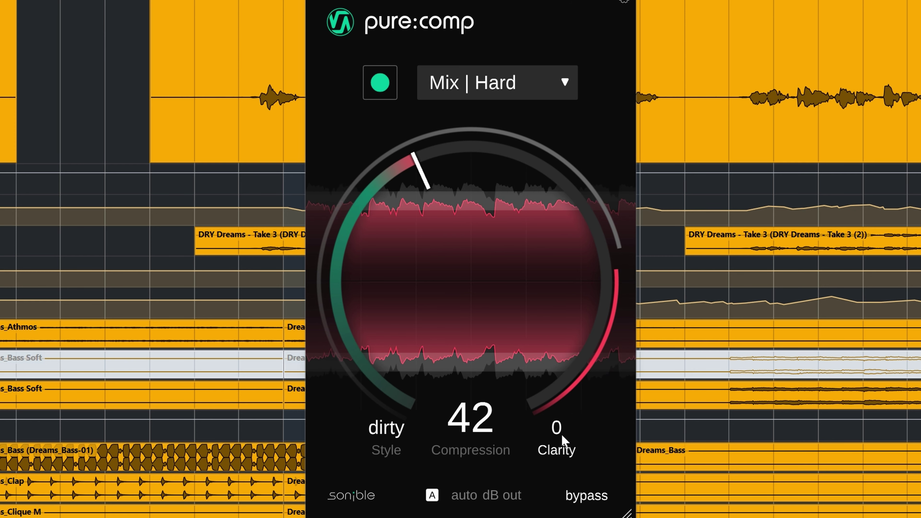
double_click(559, 430)
left_click(559, 430)
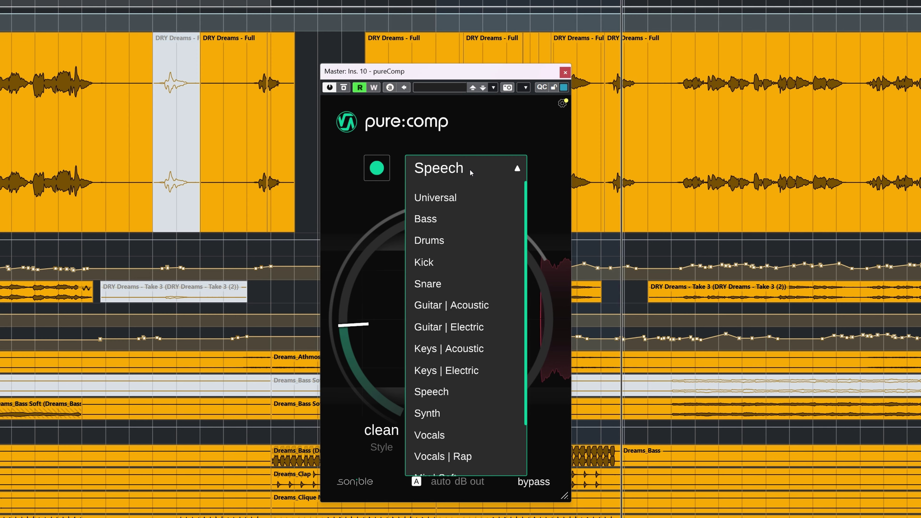
Audition the Drums, Guitar | Acoustic and Keys | Electric profiles, settling on Vocals.
left_click(464, 240)
left_click(468, 168)
left_click(464, 305)
left_click(477, 177)
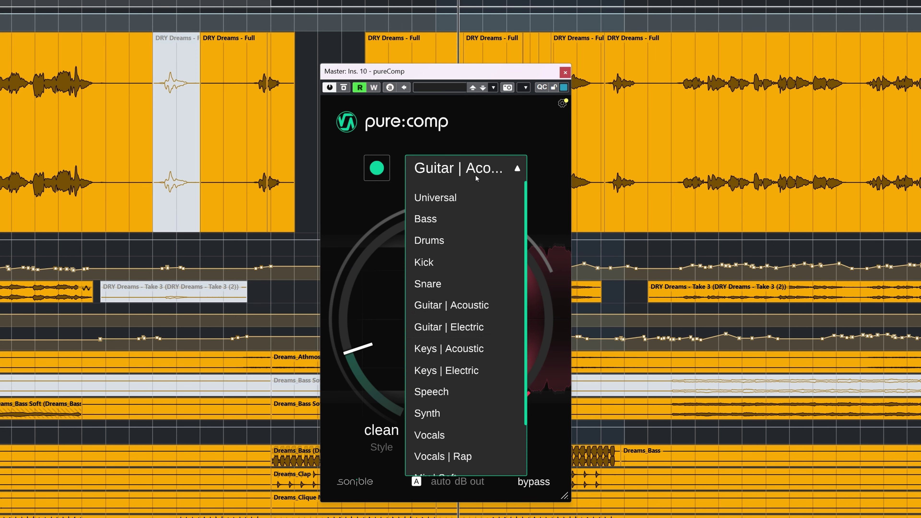
left_click(468, 370)
left_click(469, 173)
left_click(450, 434)
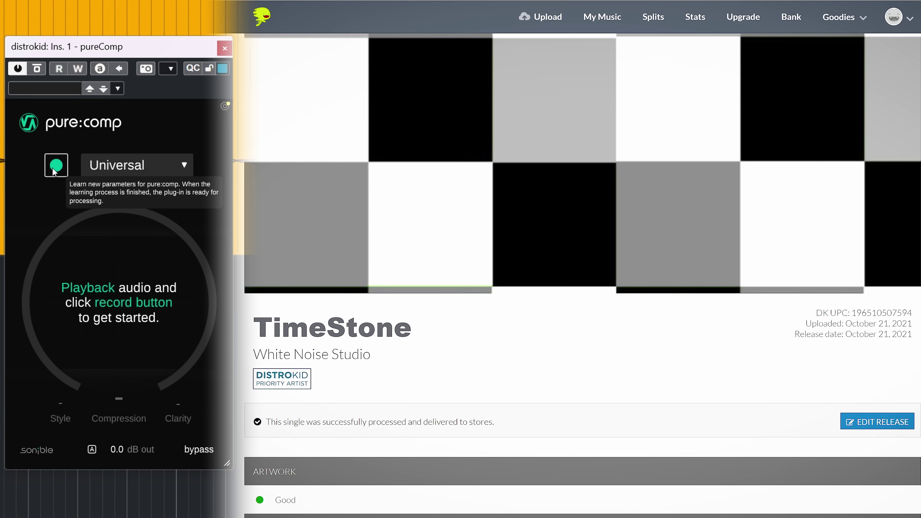
Start pureComp learning on the distrokid track and choose the Speech profile.
left_click(54, 168)
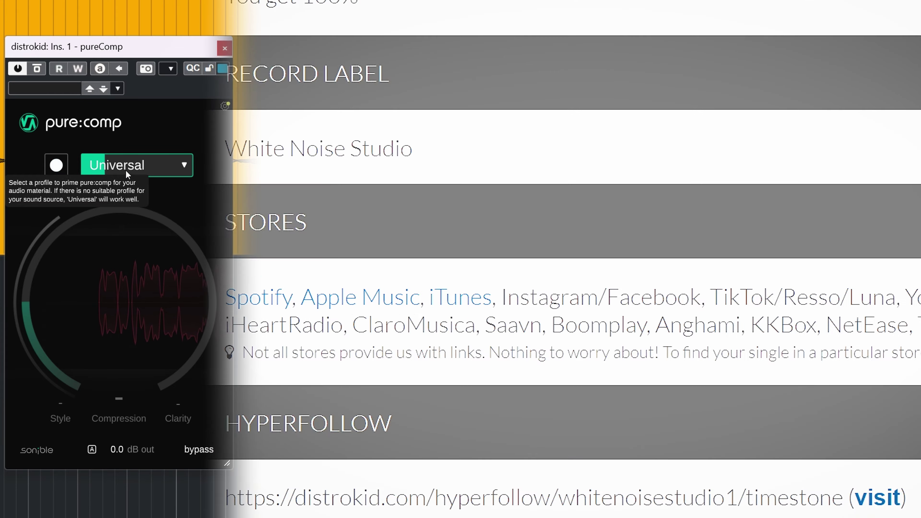
left_click(127, 174)
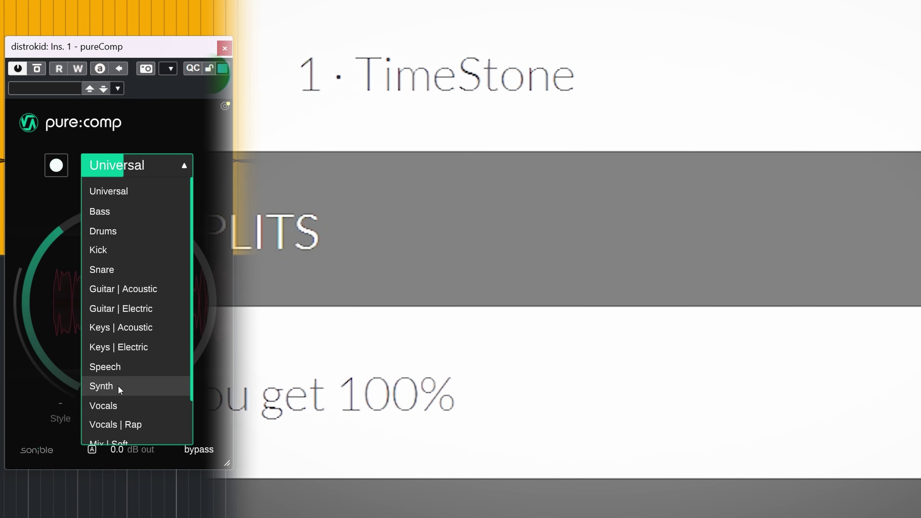
left_click(117, 366)
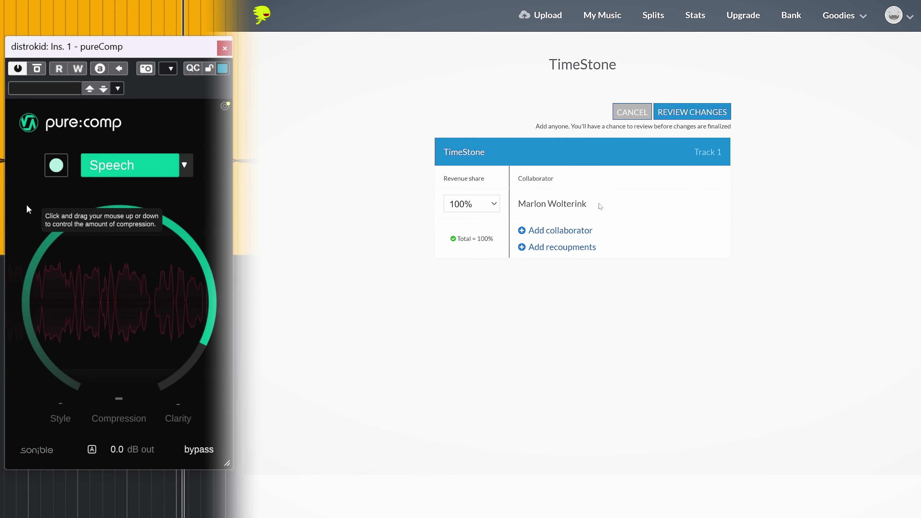
Set the main revenue share to 85% and add a collaborator with a 13% share.
left_click(472, 203)
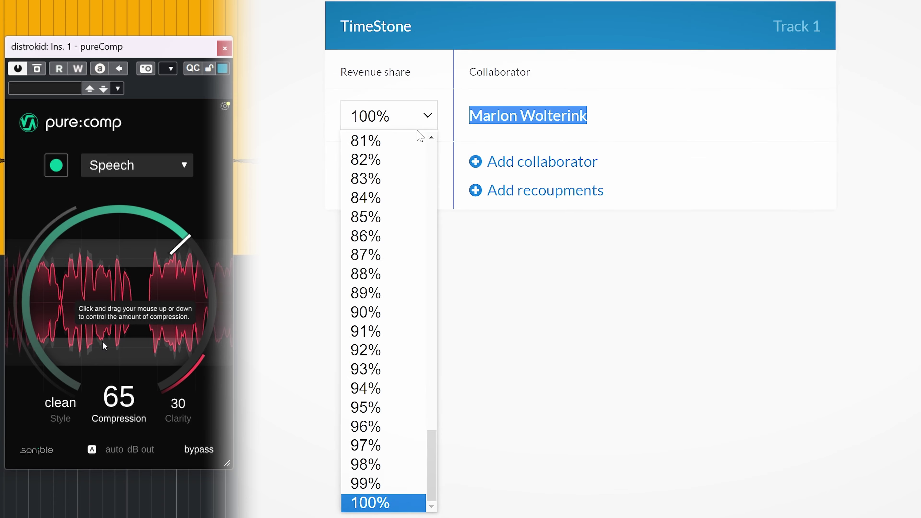
scroll(469, 287, "up", 15)
scroll(385, 261, "down", 15)
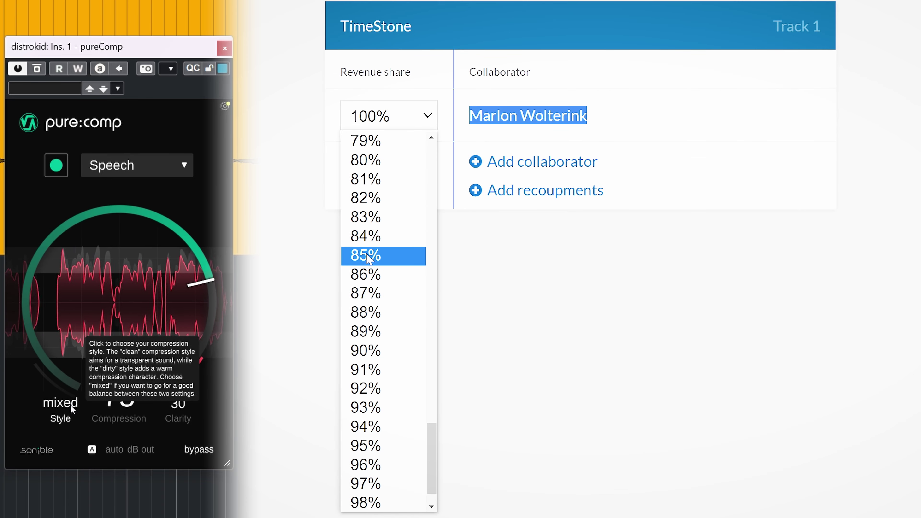
left_click(385, 256)
left_click(568, 165)
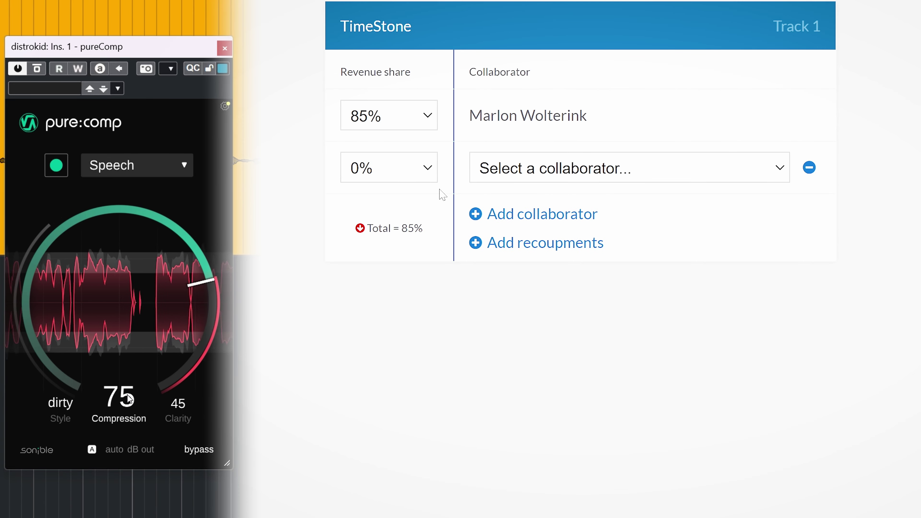
left_click(430, 174)
left_click(373, 439)
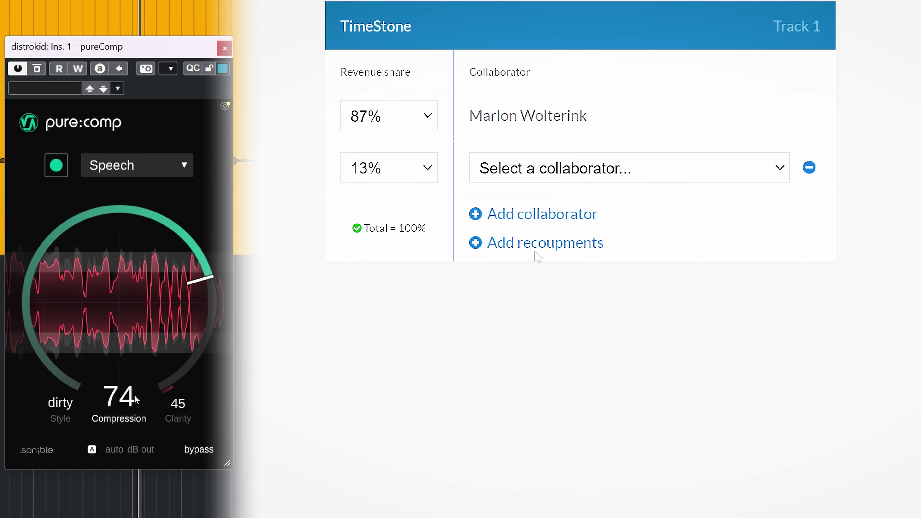
Add recoupments: the second collaborator recoups $250.00 first, then gets 2%.
left_click(536, 245)
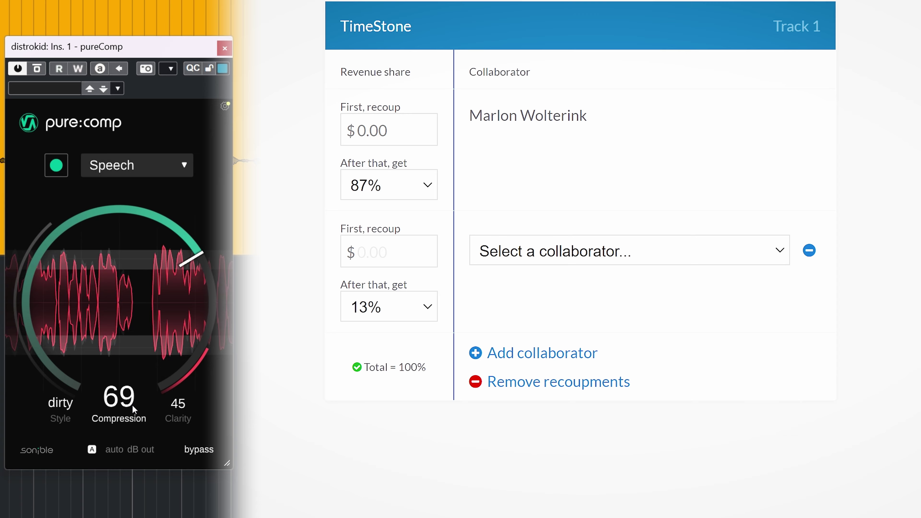
type("2.50")
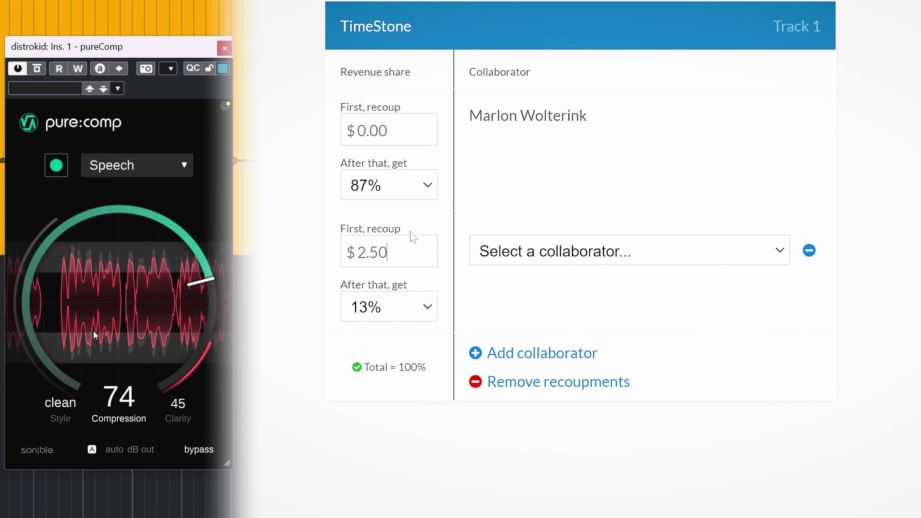
type("00")
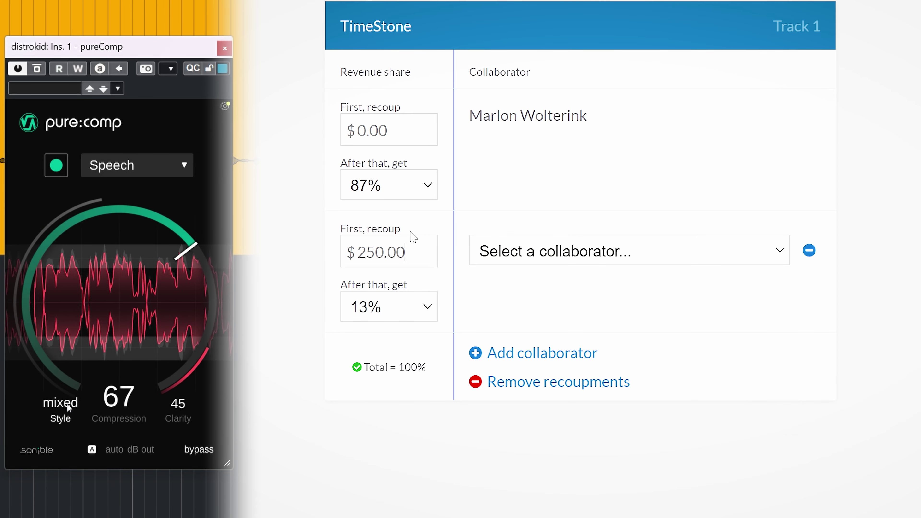
scroll(412, 236, "up", 2)
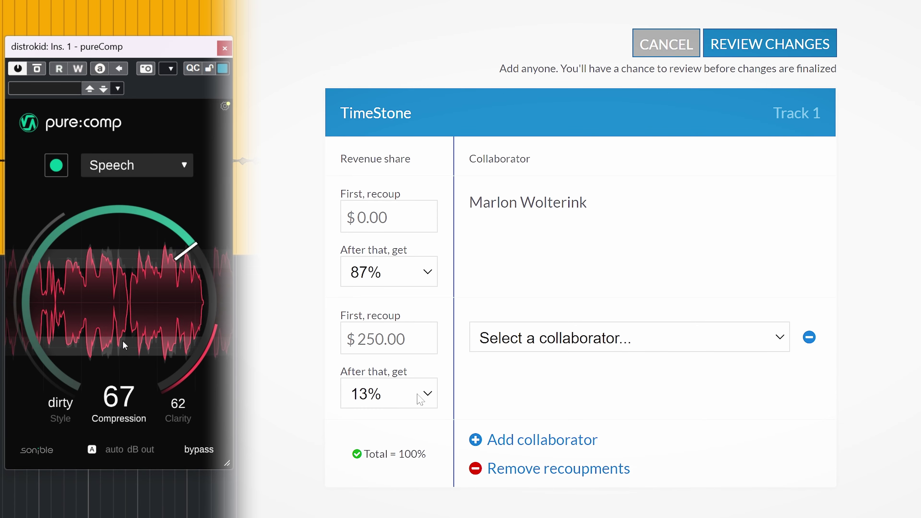
left_click(424, 387)
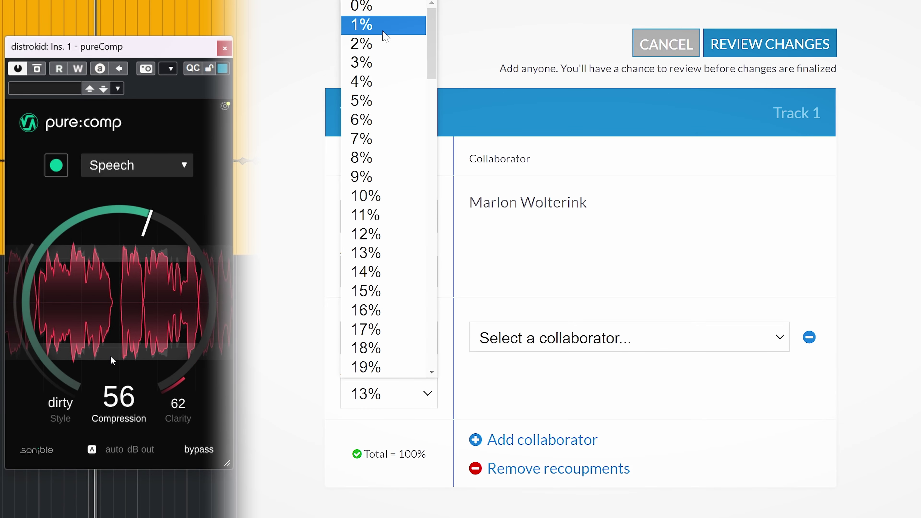
left_click(380, 43)
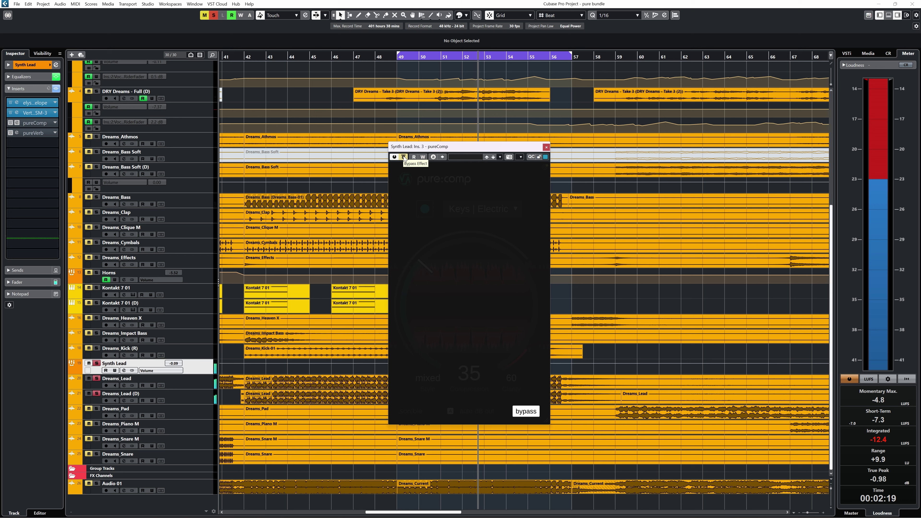
Compare the Synth Lead pureComp active and bypassed, then browse the Master pureComp's profiles.
left_click(404, 157)
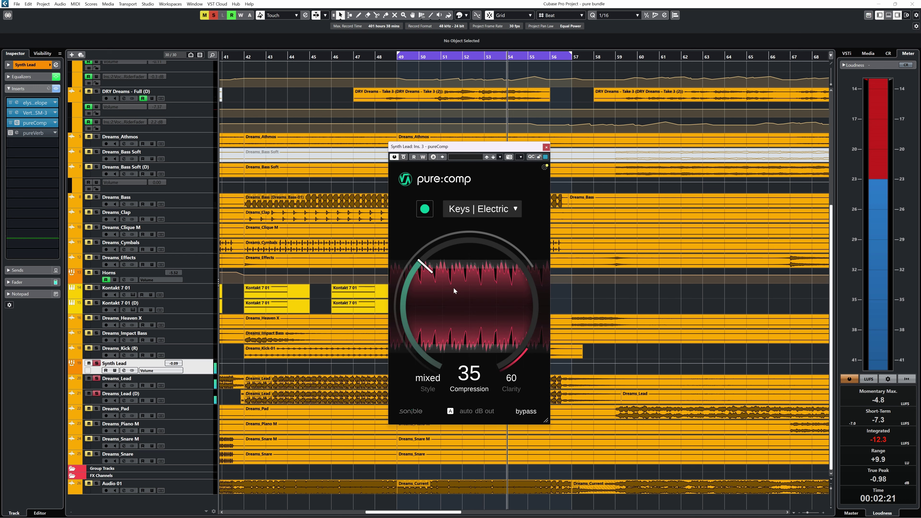
left_click(404, 157)
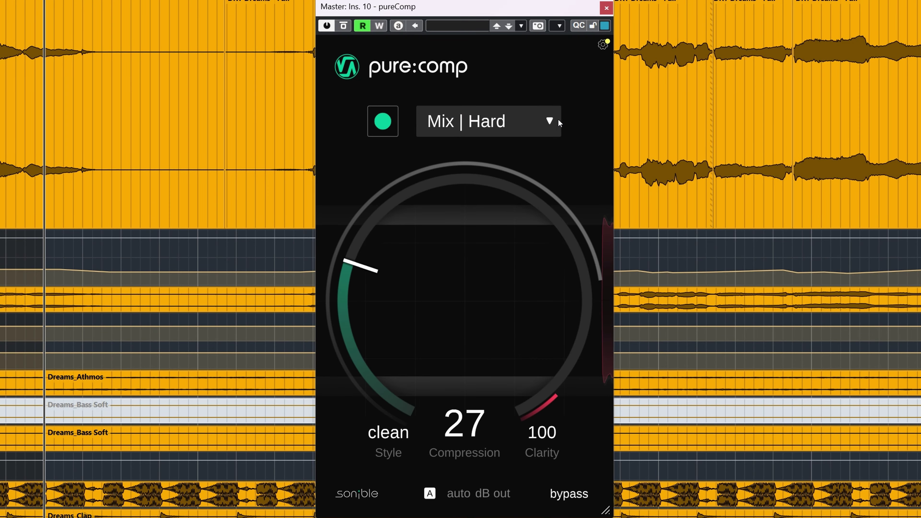
left_click(540, 126)
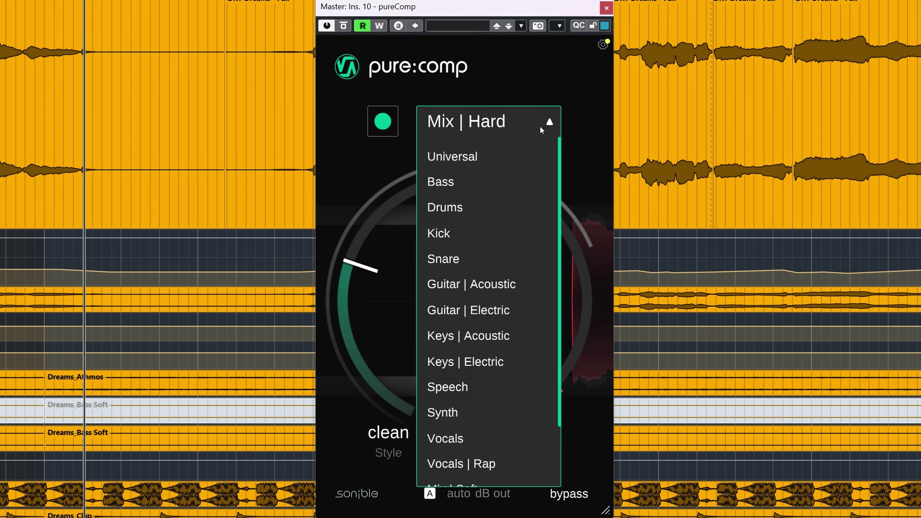
left_click(482, 308)
left_click(494, 125)
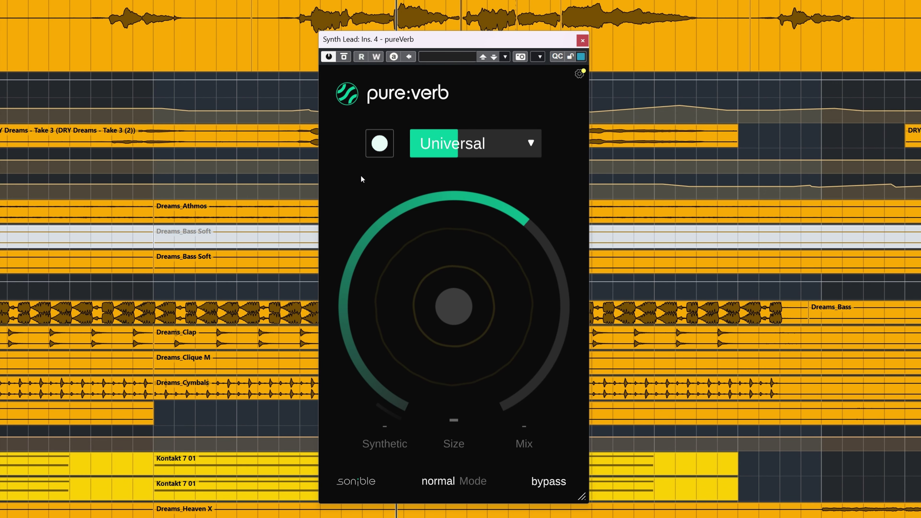
Let pureVerb learn, then set its Size to 50 and Mix to 100.
left_click(502, 152)
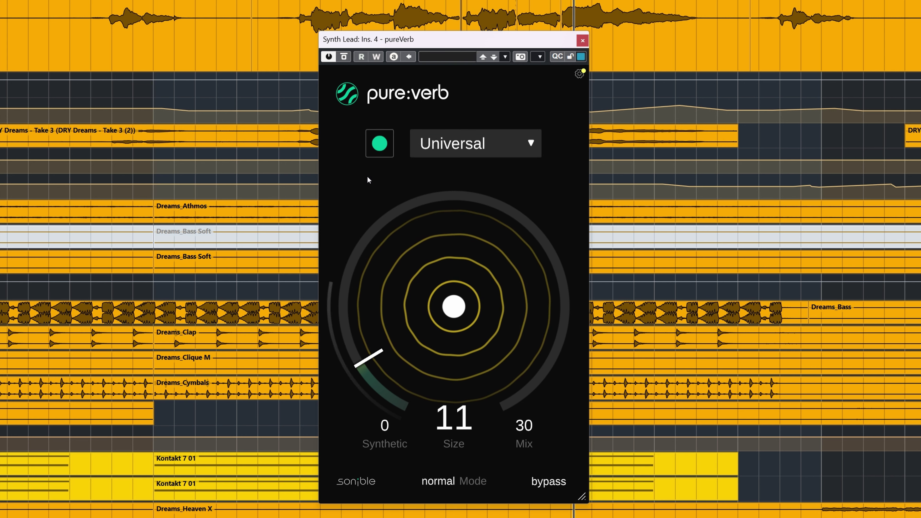
double_click(458, 419)
type("50")
key("Return")
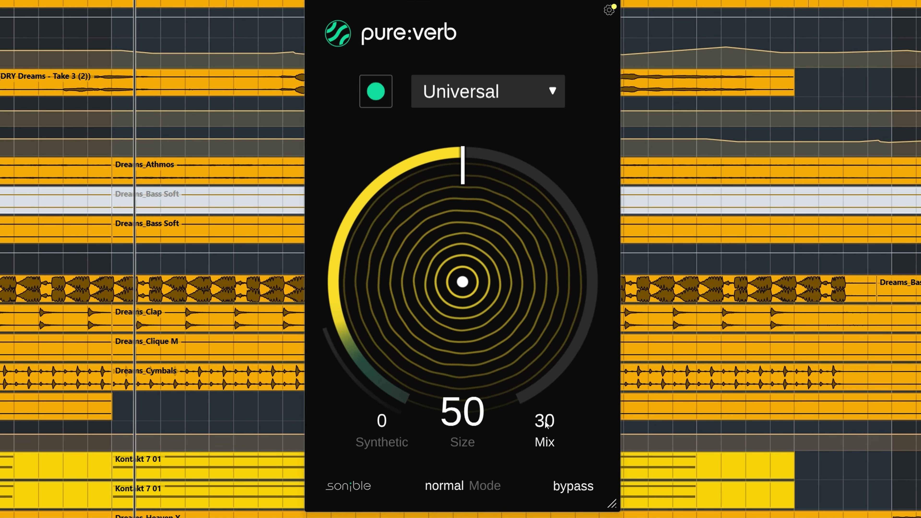
double_click(536, 423)
type("100")
key("Return")
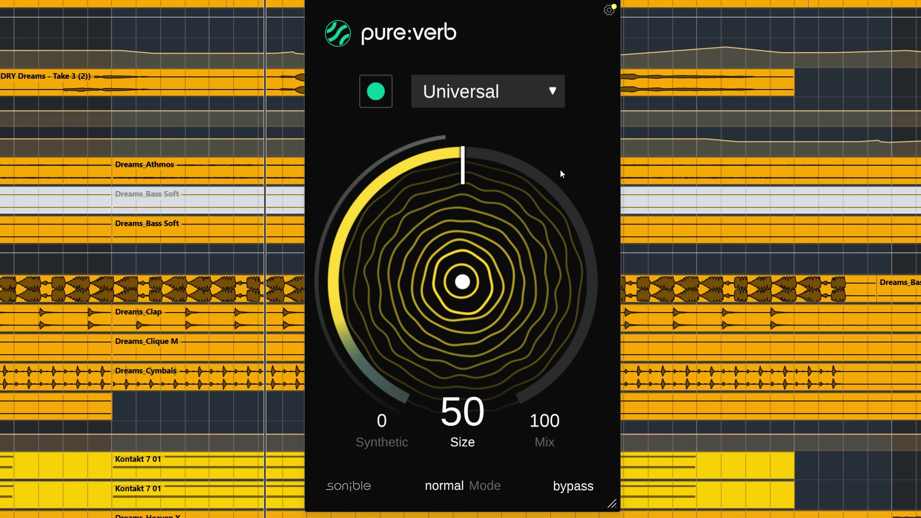
Try the Vocals and Drums reverb profiles, re-entering Size 50 on each.
left_click(554, 94)
left_click(523, 142)
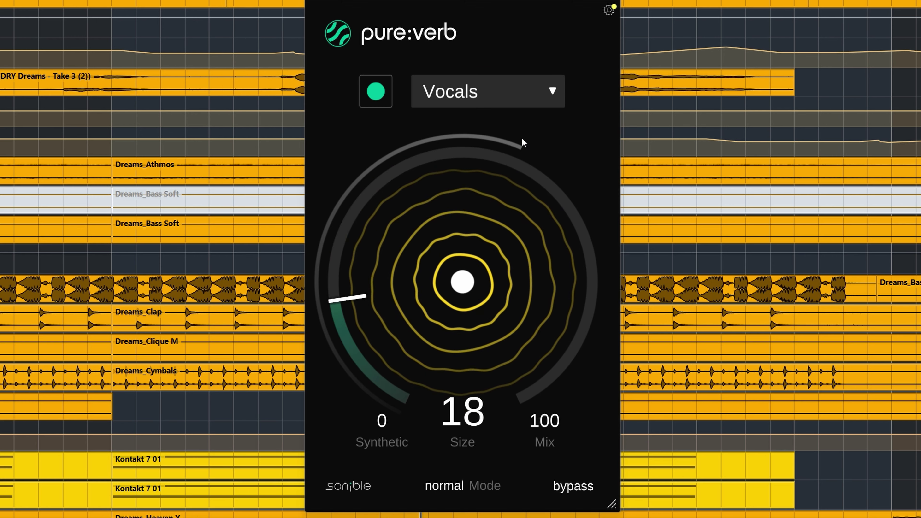
double_click(470, 422)
type("50")
key("Return")
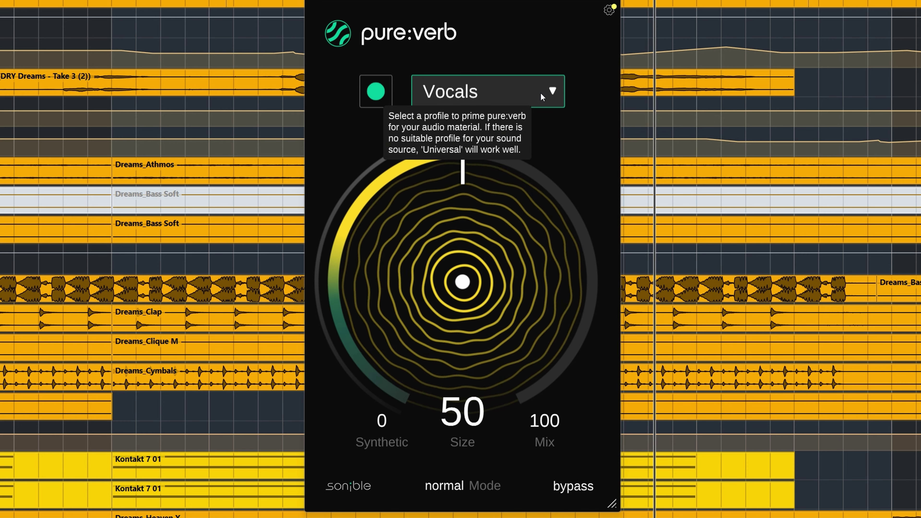
left_click(546, 90)
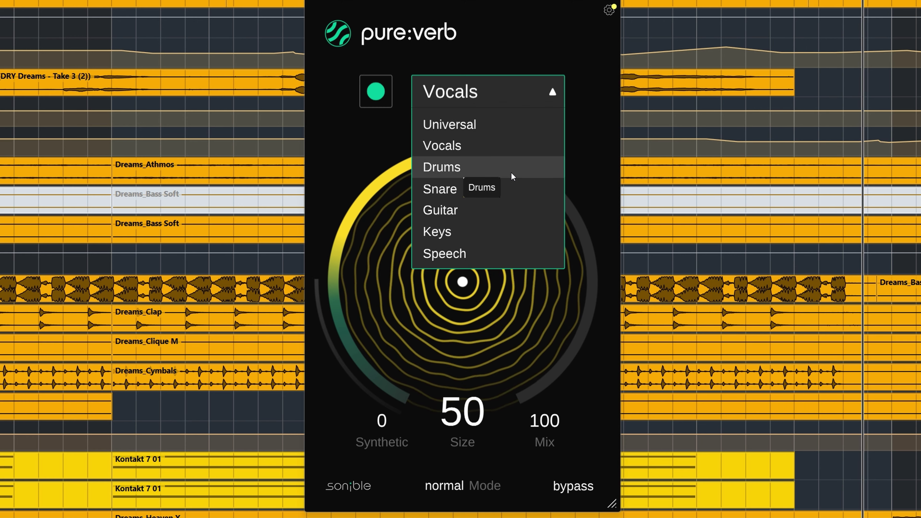
left_click(511, 173)
double_click(468, 414)
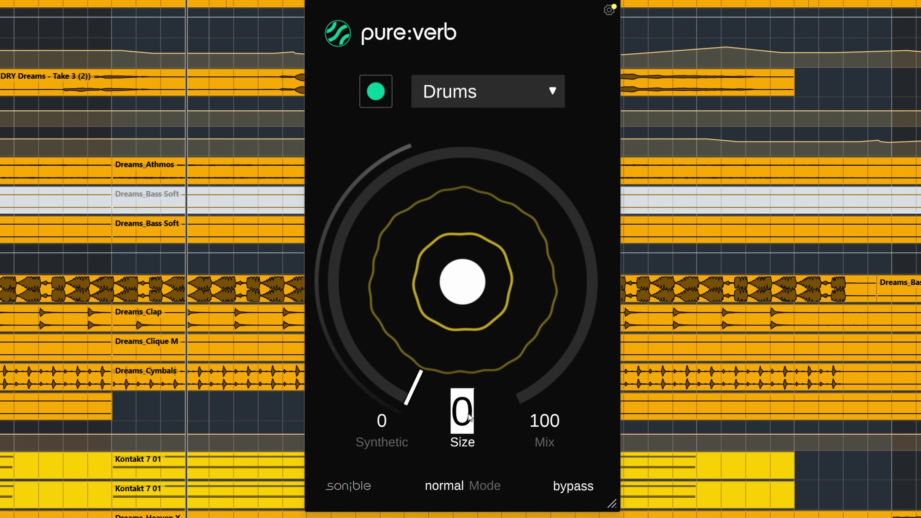
type("50")
key("Return")
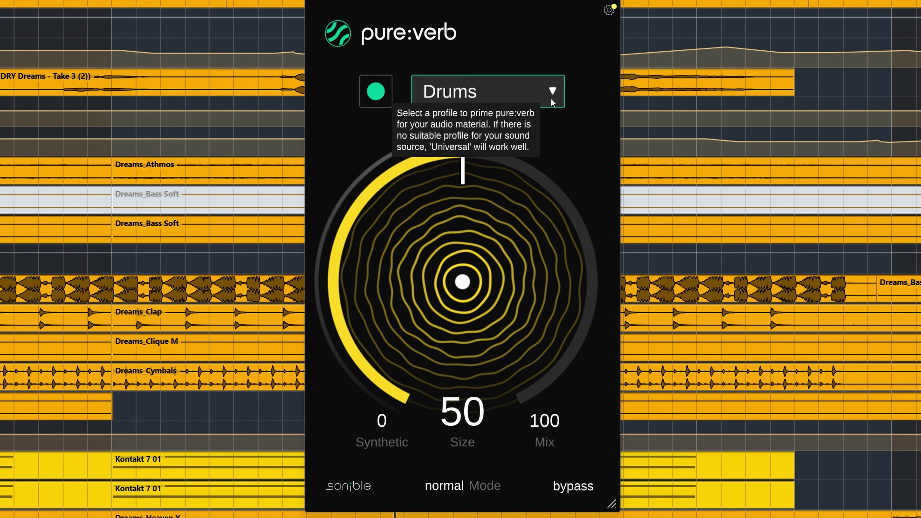
Try the Snare and Guitar reverb profiles, re-entering Size 50 on each.
left_click(550, 98)
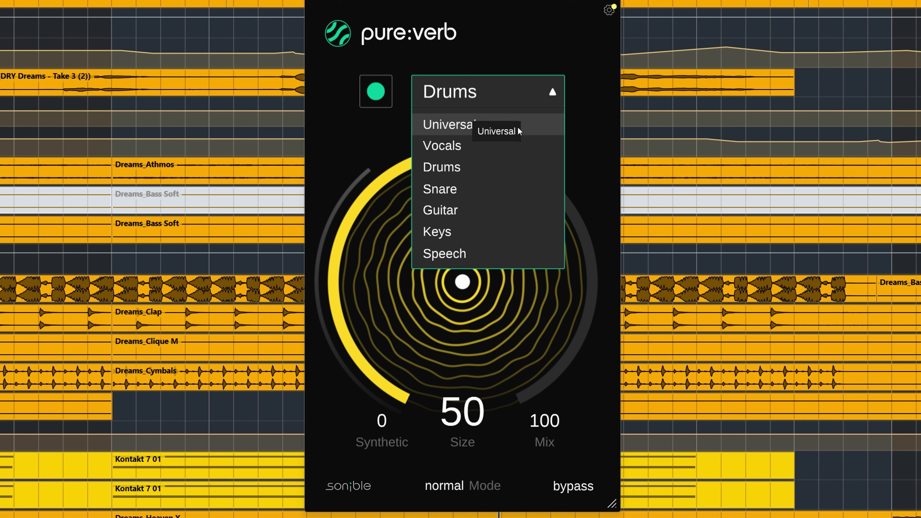
left_click(485, 183)
double_click(463, 421)
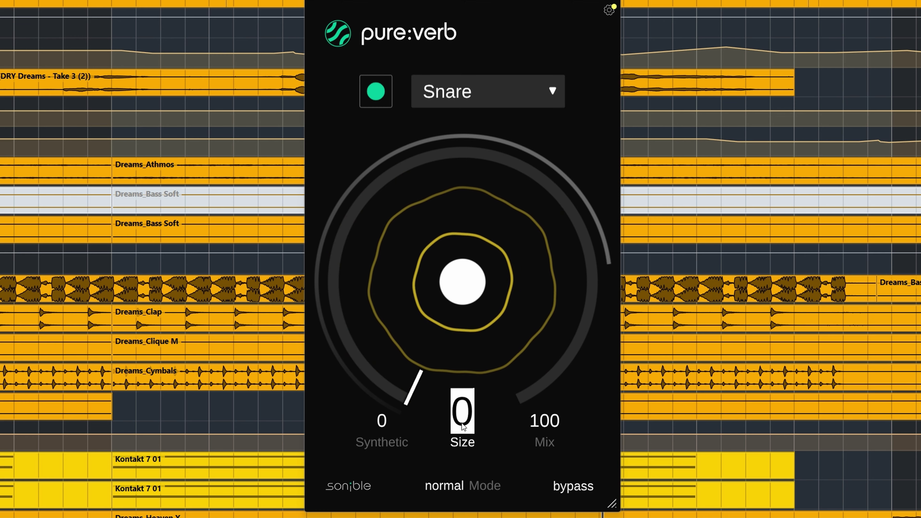
type("50")
key("Return")
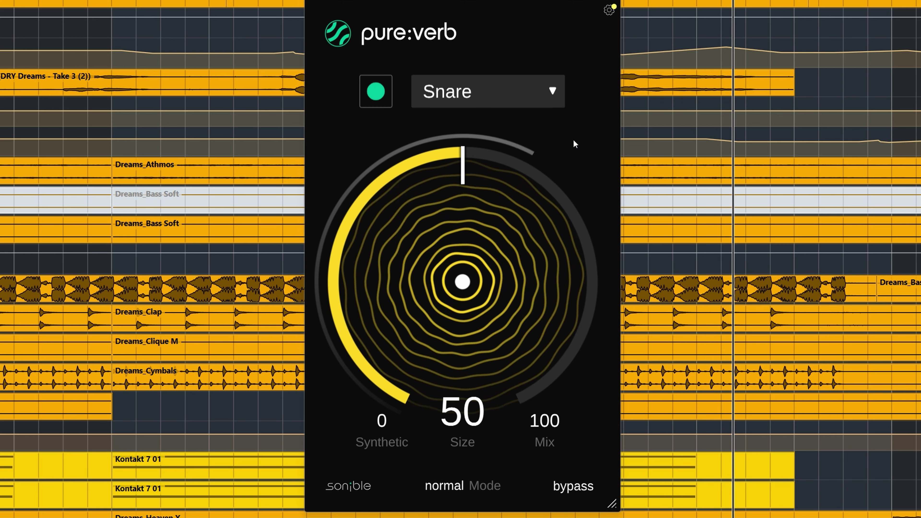
left_click(547, 94)
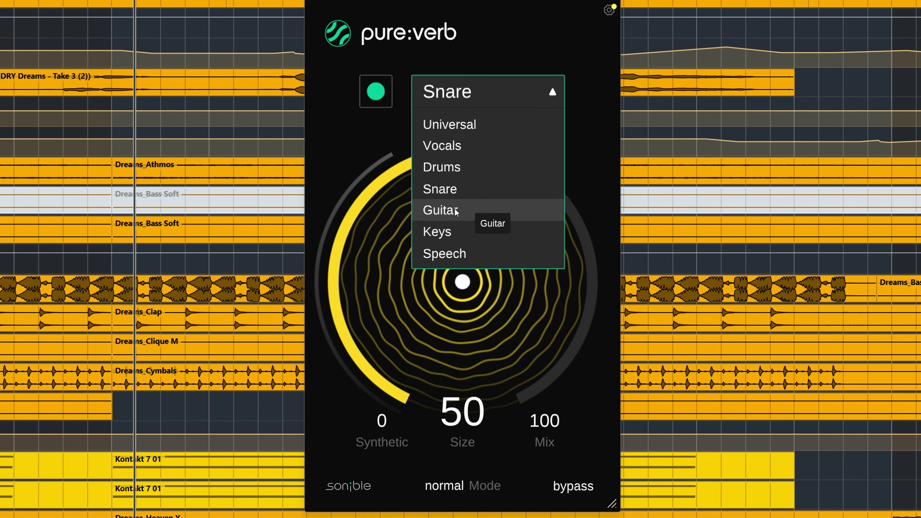
left_click(505, 209)
double_click(460, 409)
type("50")
key("Return")
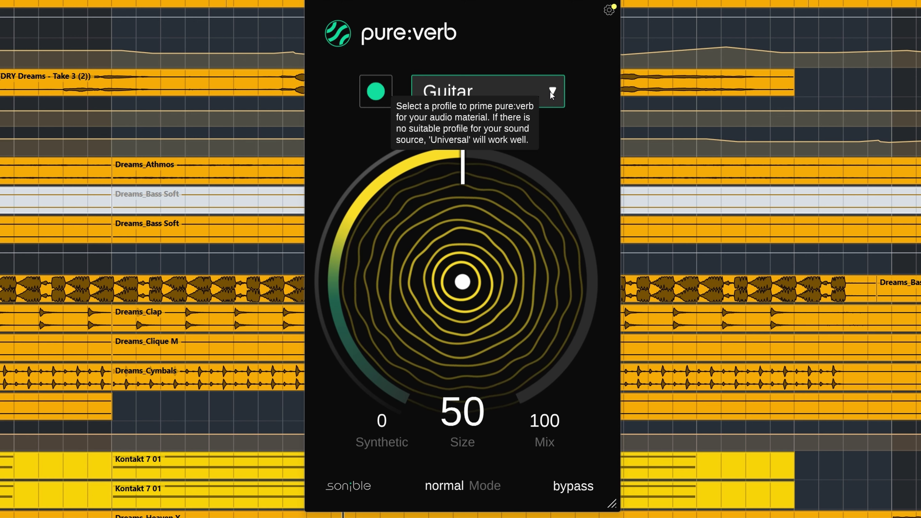
Try the Keys profile, then finish on Speech, re-entering Size 50 on each.
left_click(549, 92)
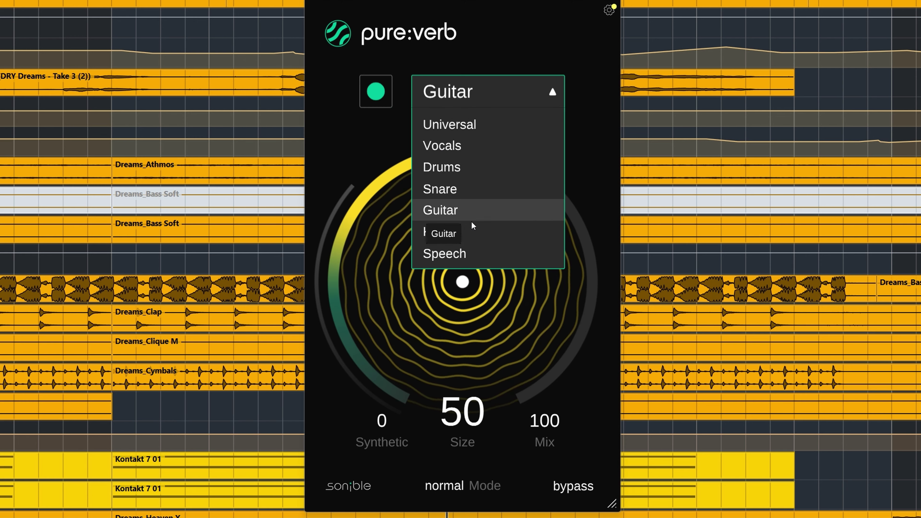
left_click(469, 232)
double_click(449, 423)
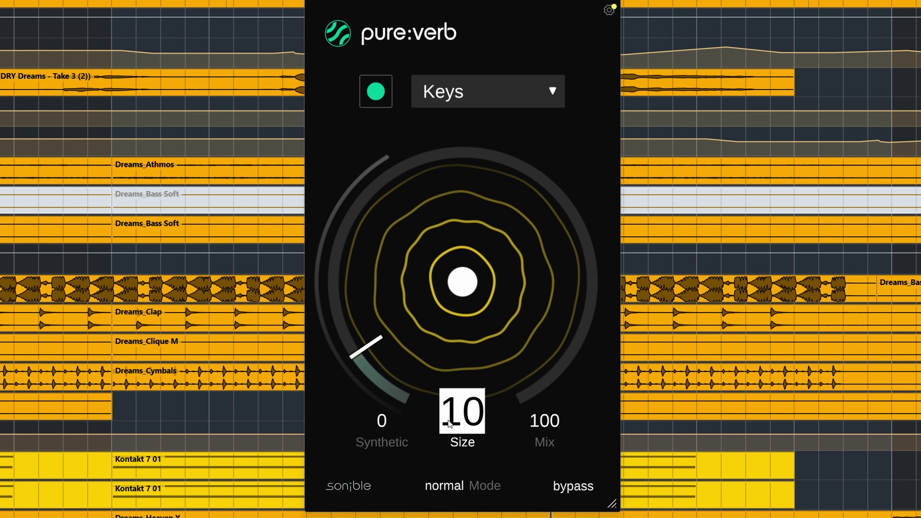
type("50")
key("Return")
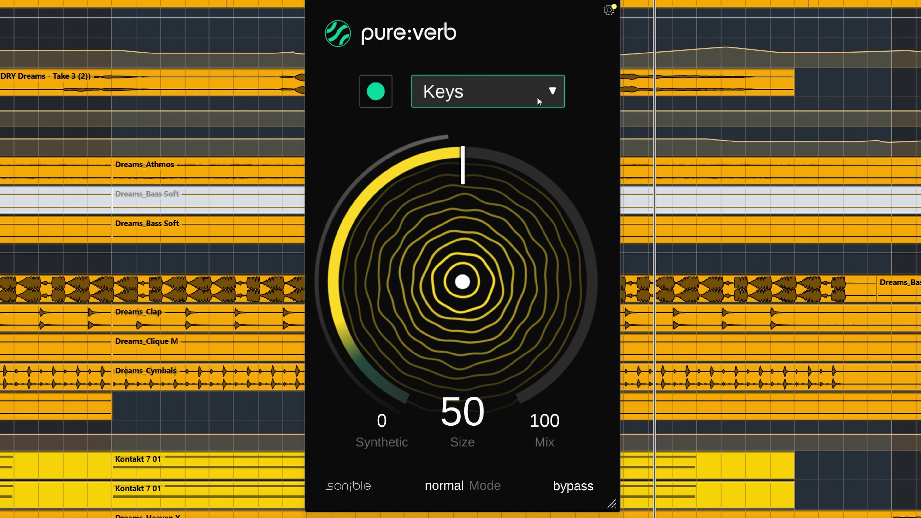
left_click(540, 94)
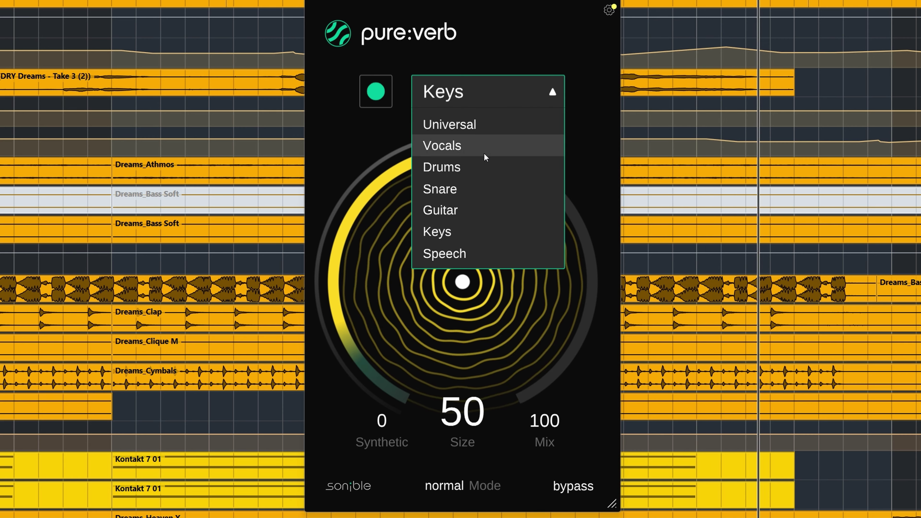
left_click(489, 254)
double_click(451, 434)
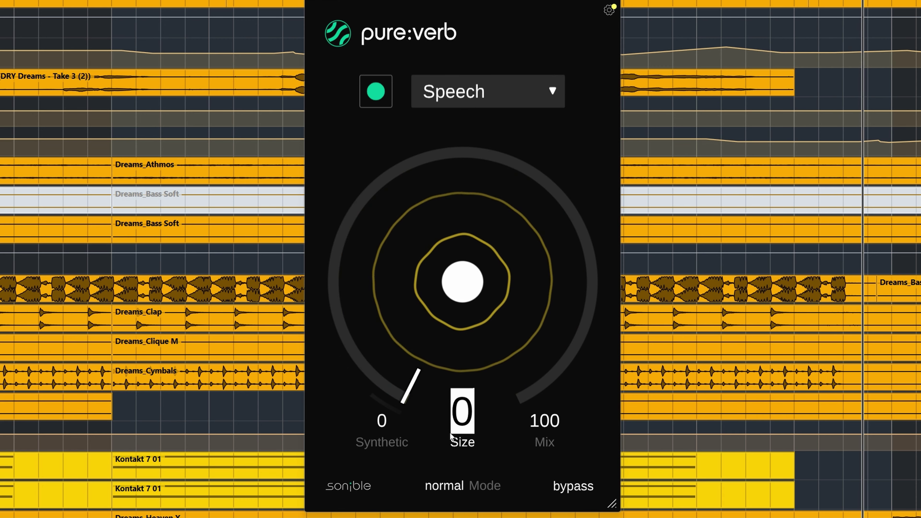
type("50")
key("Return")
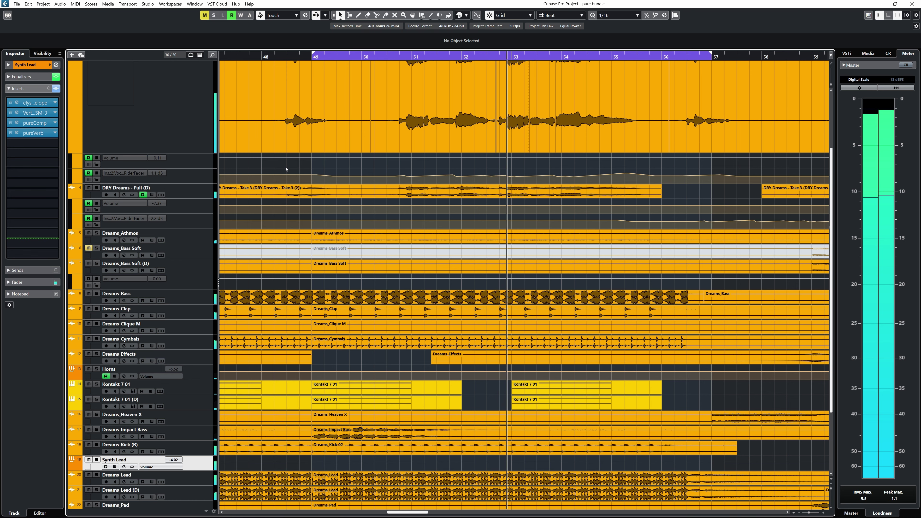
key("g")
key("g")
key("g")
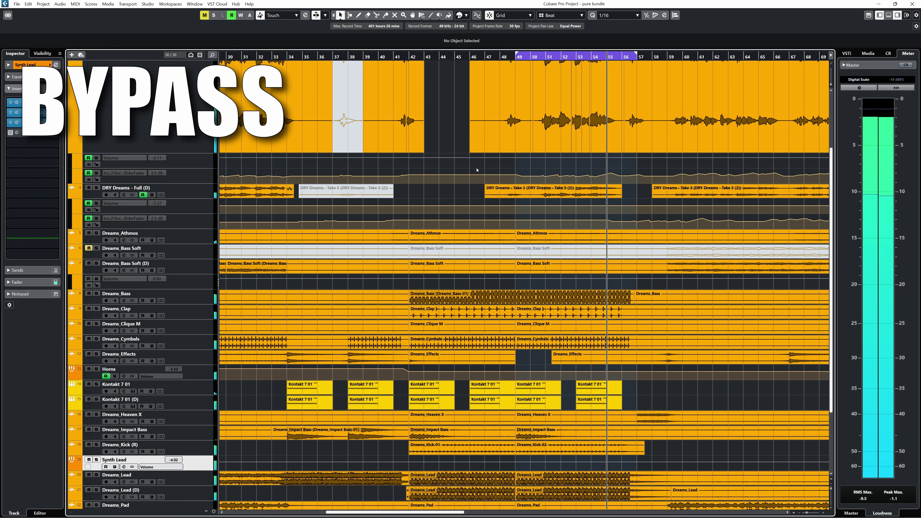
key("h")
key("h")
key("h")
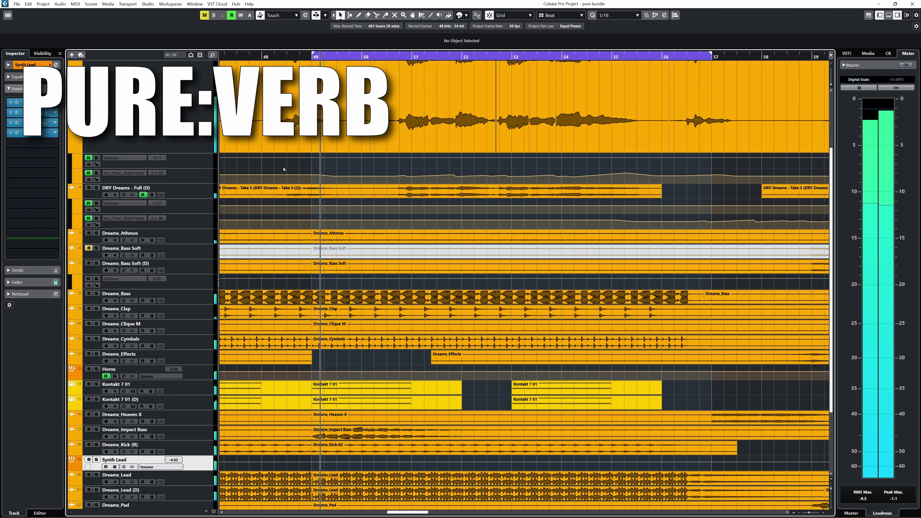
key("g")
key("g")
key("g")
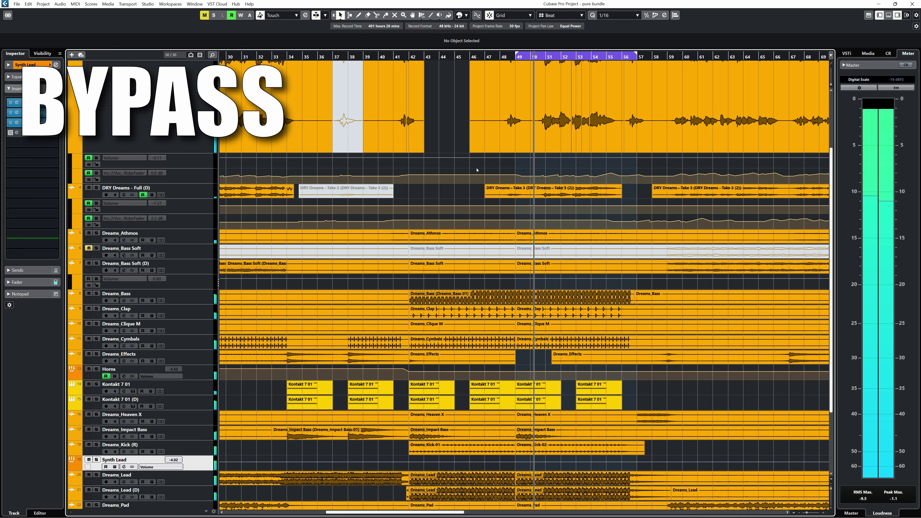
key("h")
key("h")
key("h")
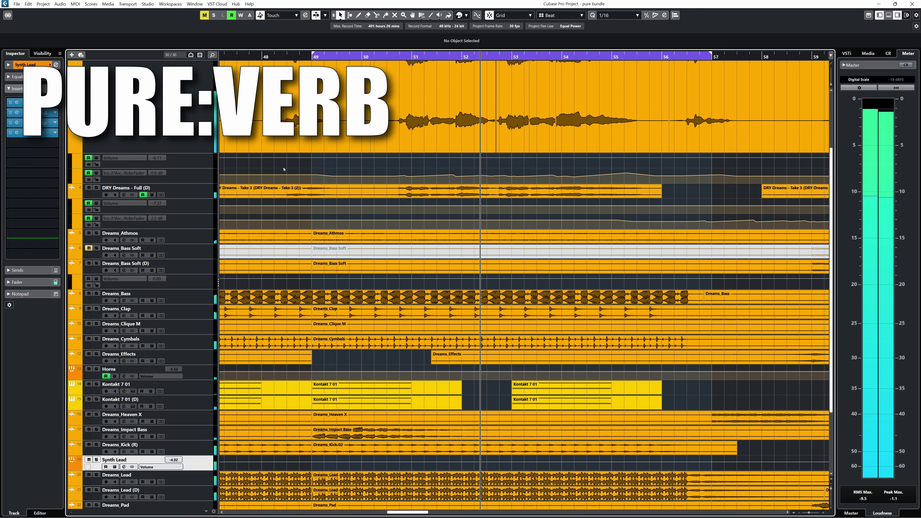
key("g")
key("g")
key("g")
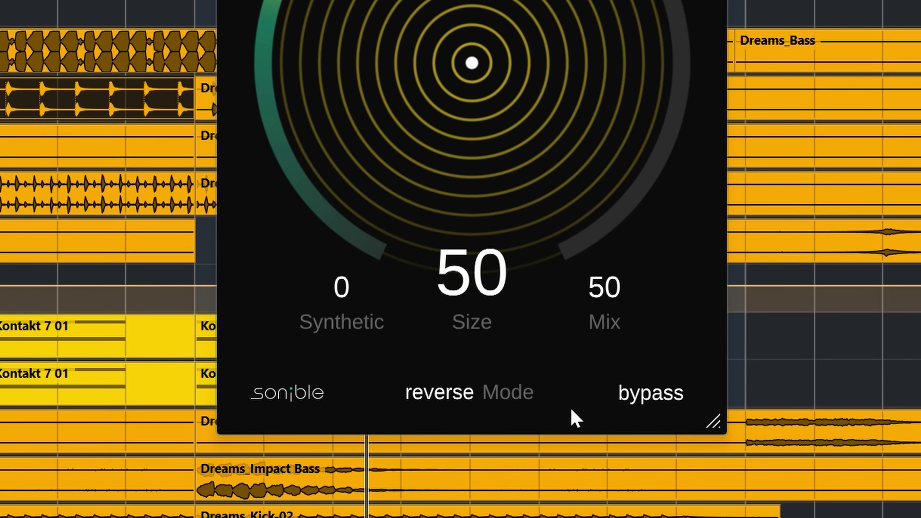
Cycle pureVerb's reverb modes, shrink Size to 27 then reset it to 50, ending in bounce mode.
left_click(471, 493)
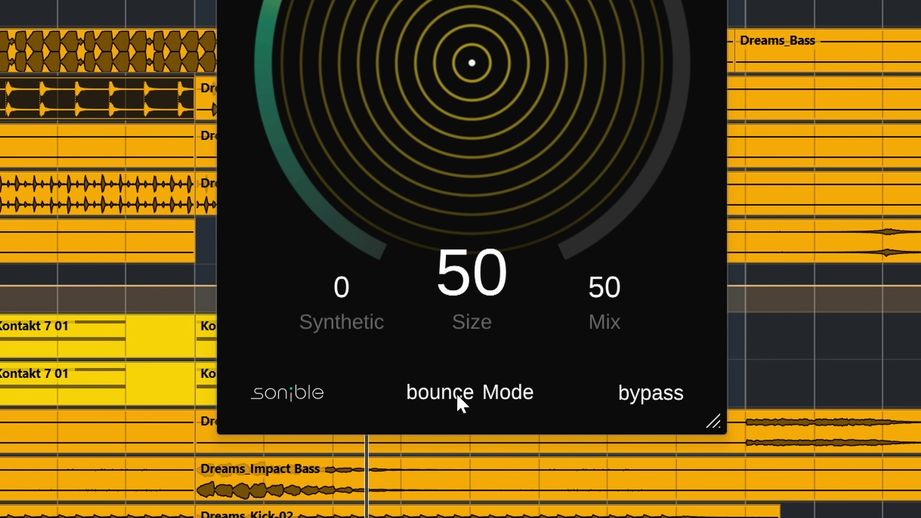
left_click(458, 398)
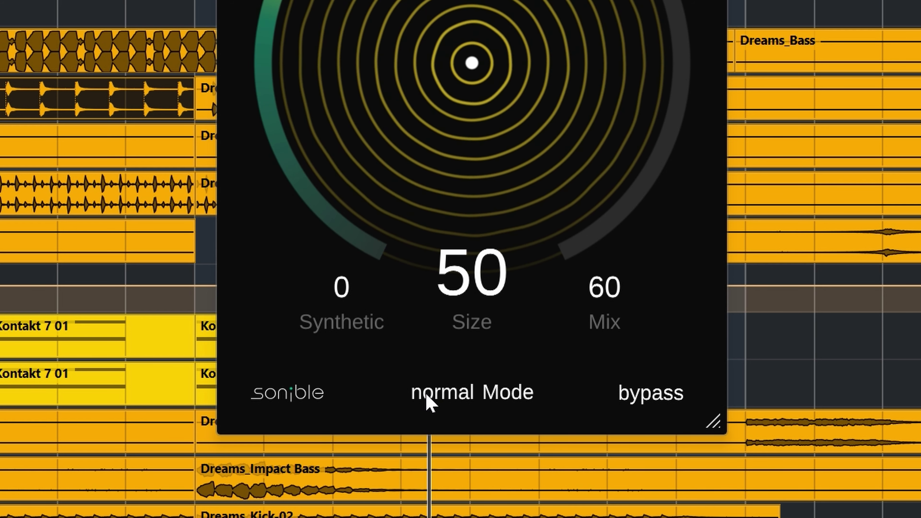
left_click(427, 403)
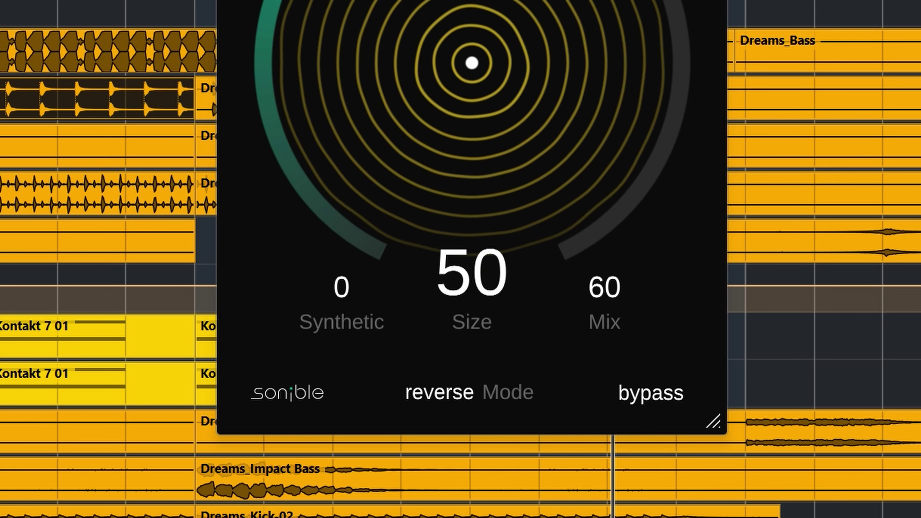
left_click_drag(471, 272, 471, 297)
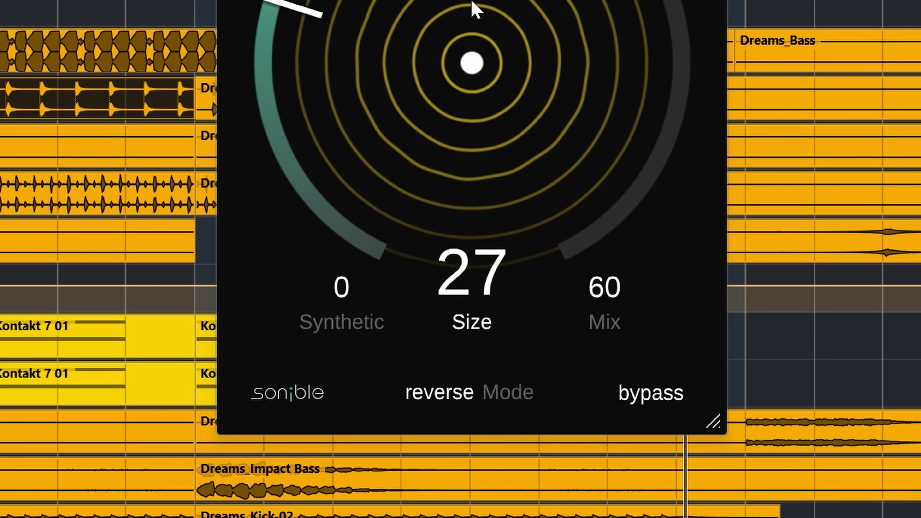
double_click(446, 282)
left_click(417, 396)
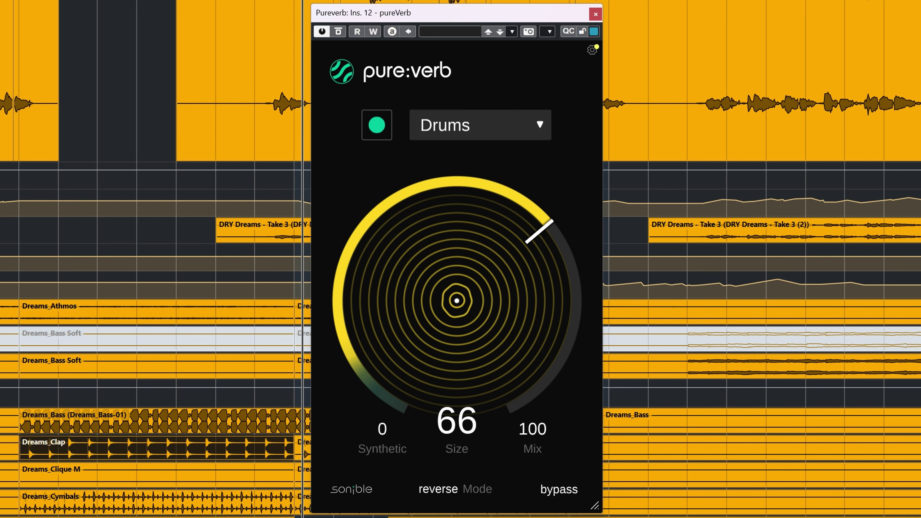
Try the Vocals reverb profile at Size 54, then switch to Guitar with Size about 61.
left_click(505, 125)
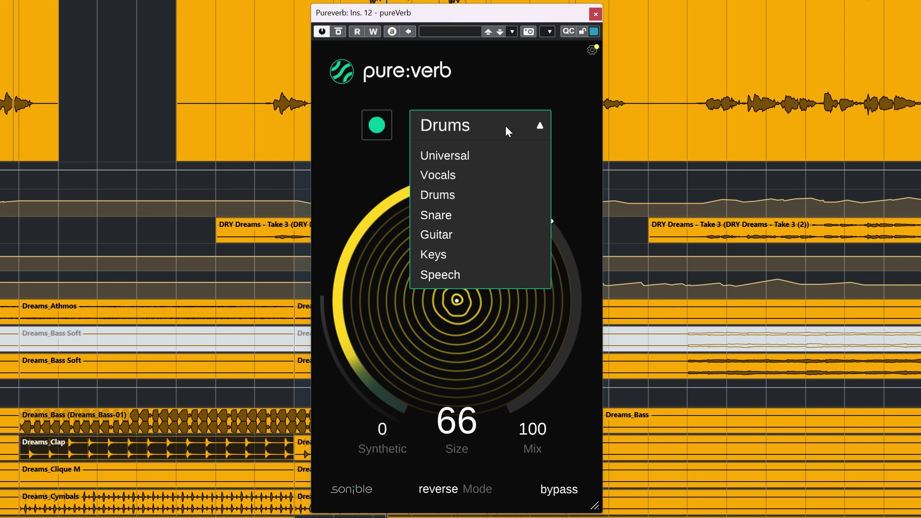
left_click(480, 177)
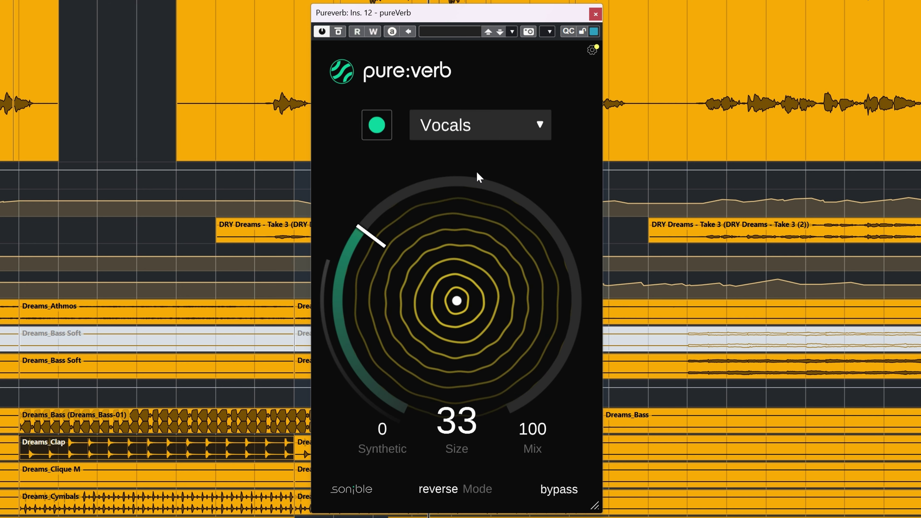
scroll(467, 415, "up", 5)
left_click_drag(467, 416, 468, 394)
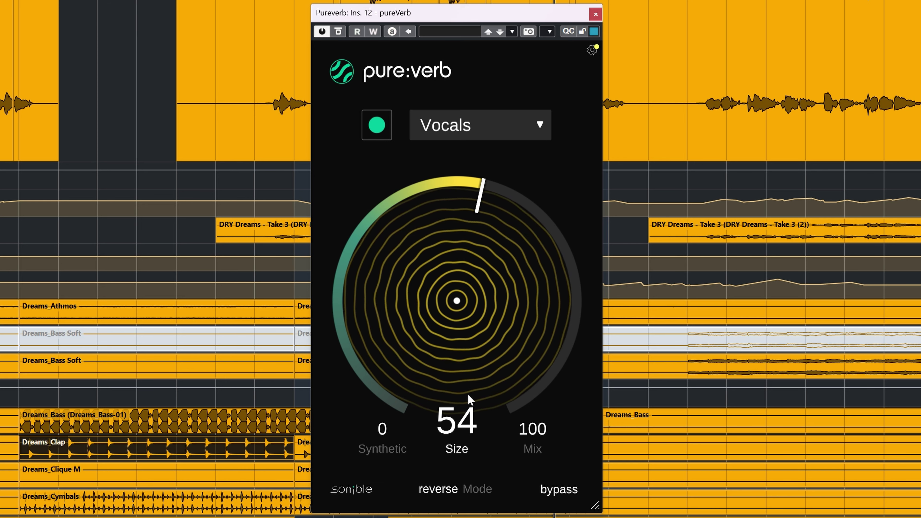
left_click(487, 135)
left_click(470, 235)
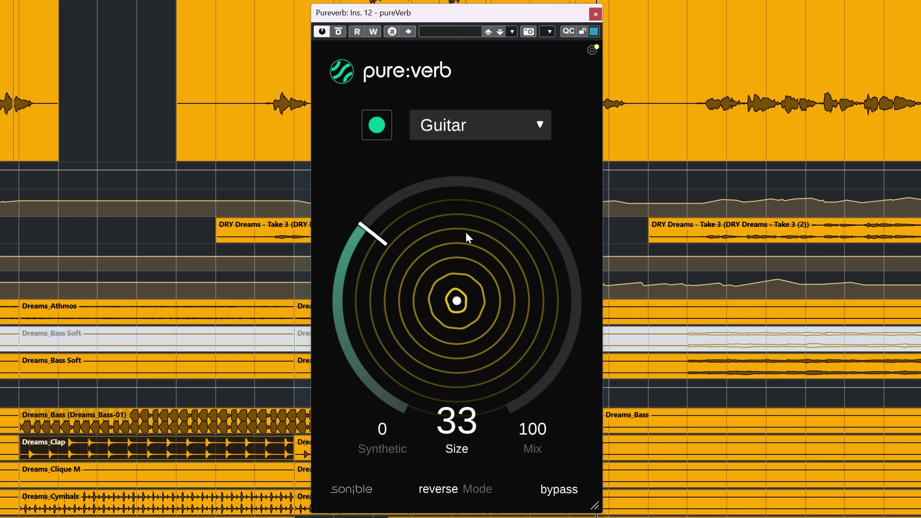
left_click_drag(451, 399, 450, 363)
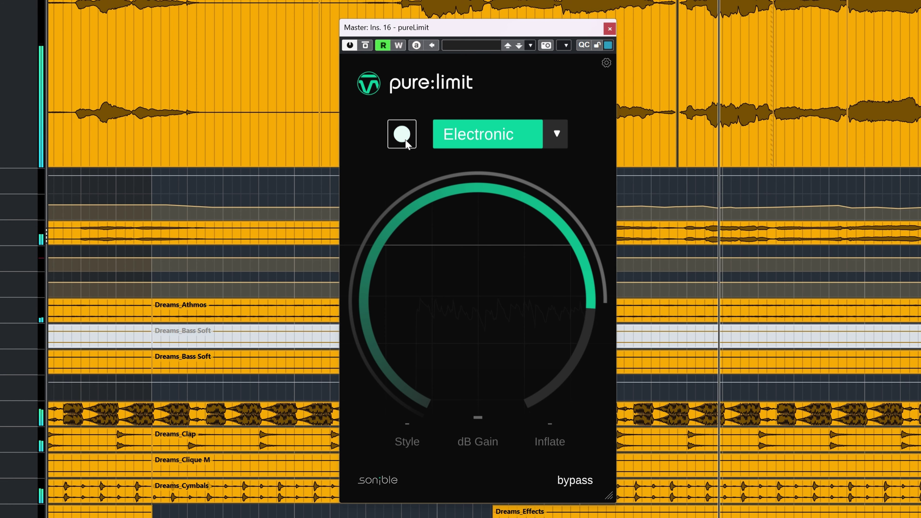
Have the master's pureLimit learn an Electronic profile, then set hard style and 8.0 dB Gain.
left_click(404, 140)
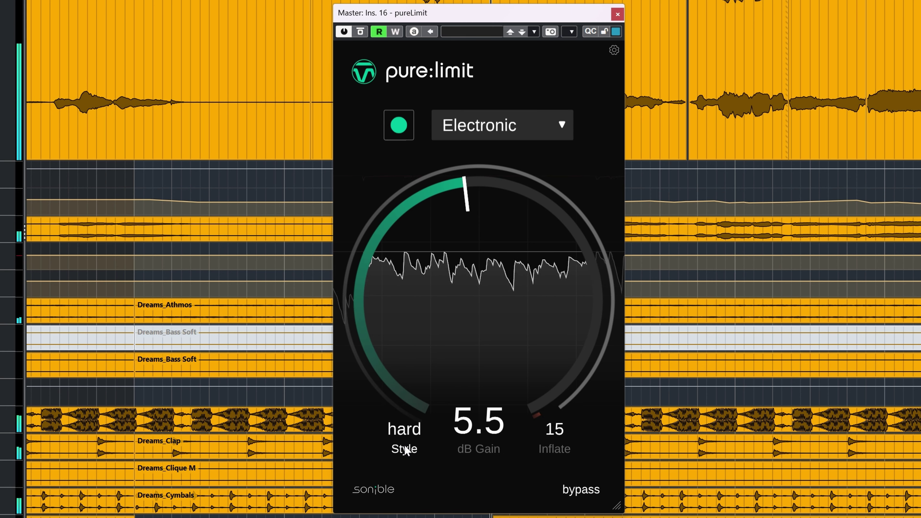
scroll(463, 346, "up", 10)
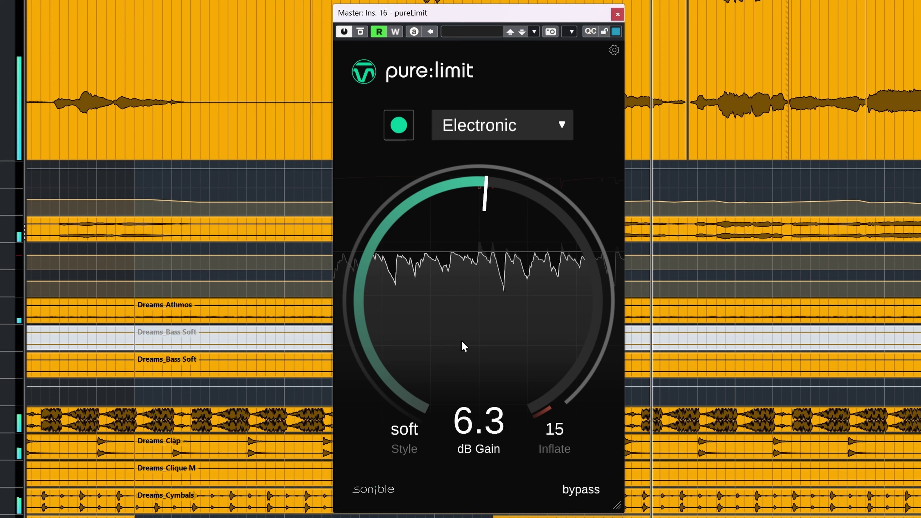
scroll(459, 335, "down", 2)
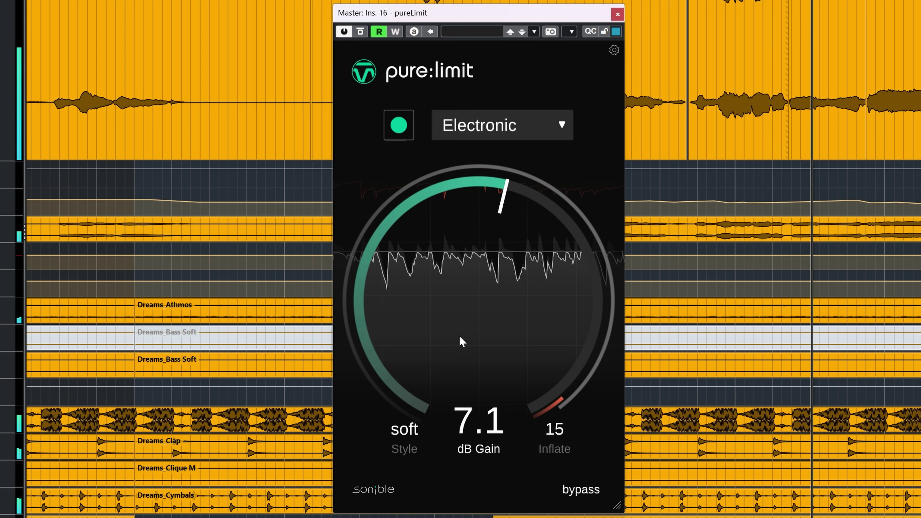
scroll(408, 436, "up", 1)
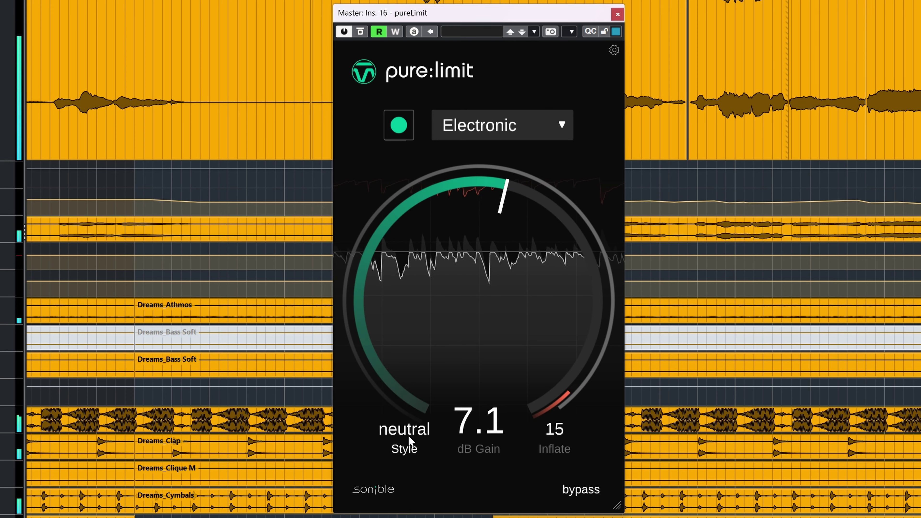
scroll(408, 435, "up", 1)
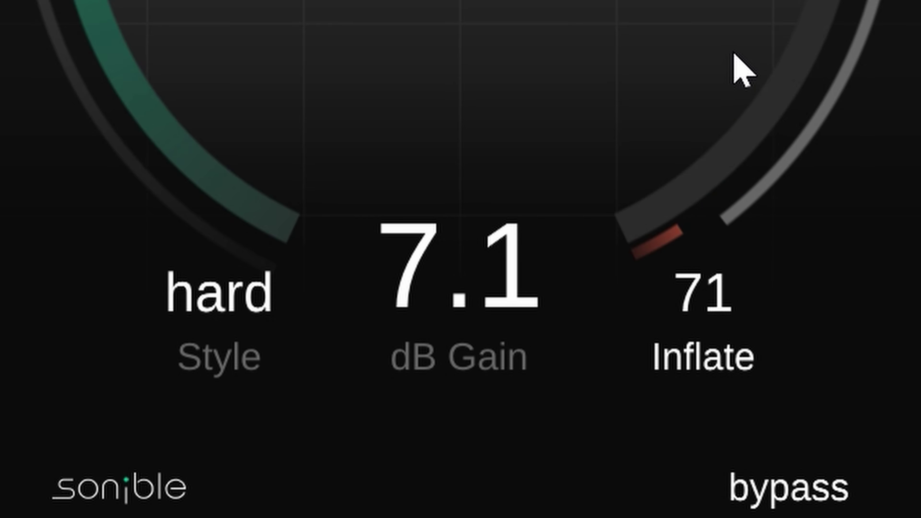
Raise pureLimit's Inflate amount, then bypass it briefly to compare the sound.
left_click_drag(734, 54, 734, 0)
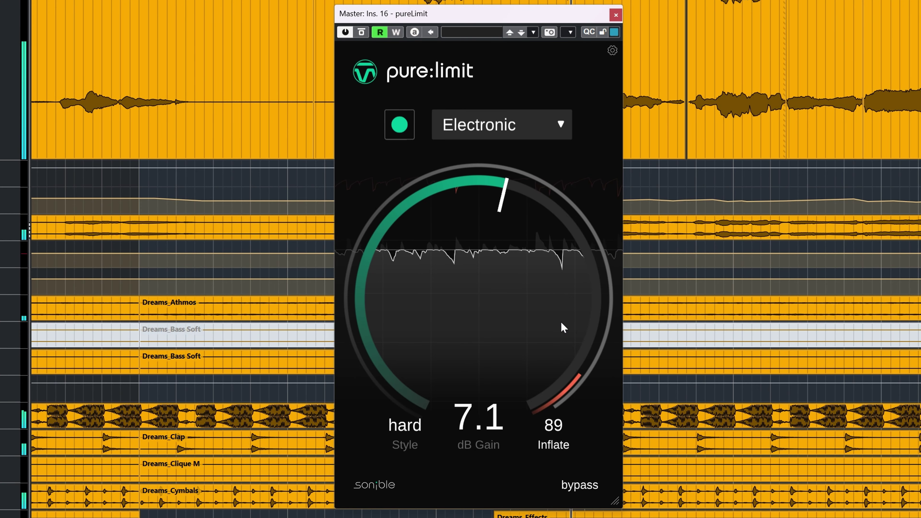
scroll(468, 417, "up", 5)
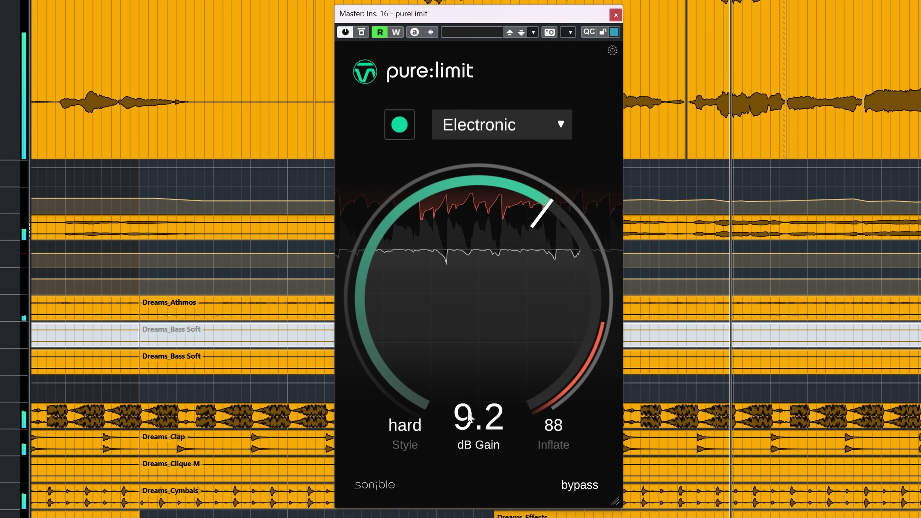
scroll(469, 417, "down", 4)
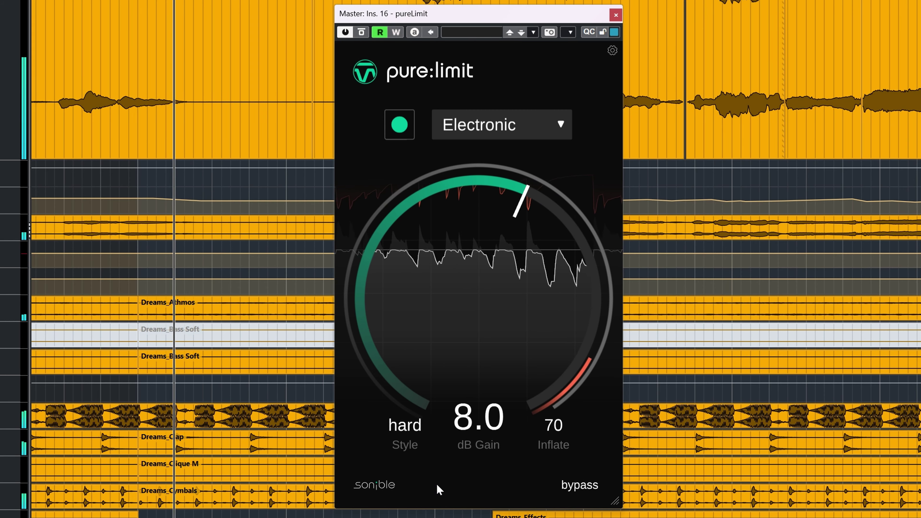
left_click(361, 32)
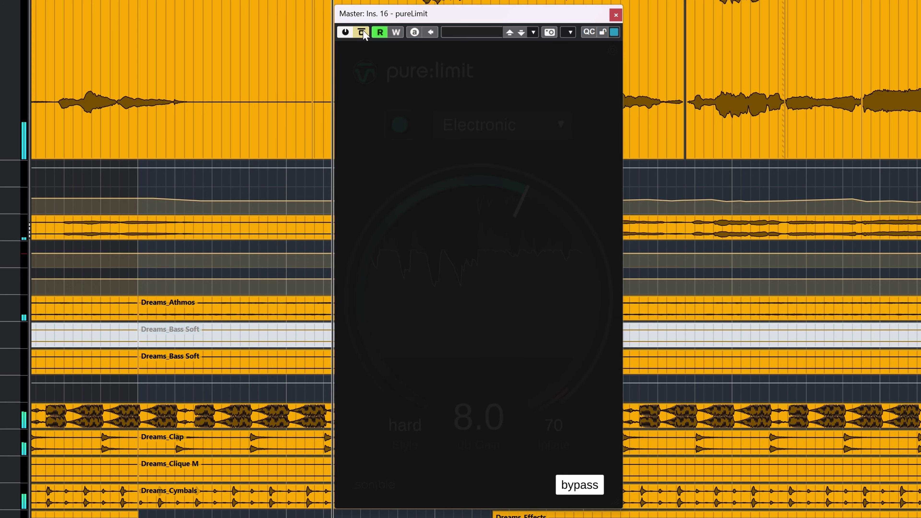
left_click(362, 32)
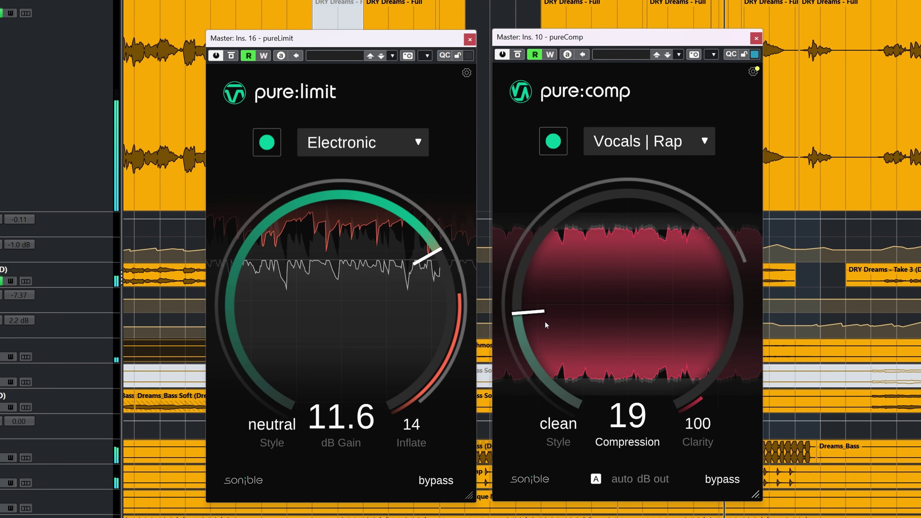
Raise the master pureComp's Compression to 53.
left_click_drag(348, 417, 348, 425)
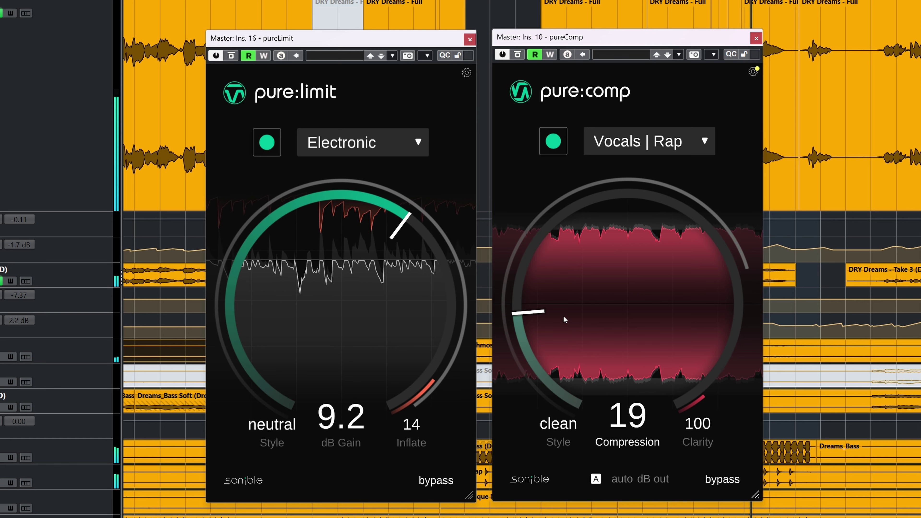